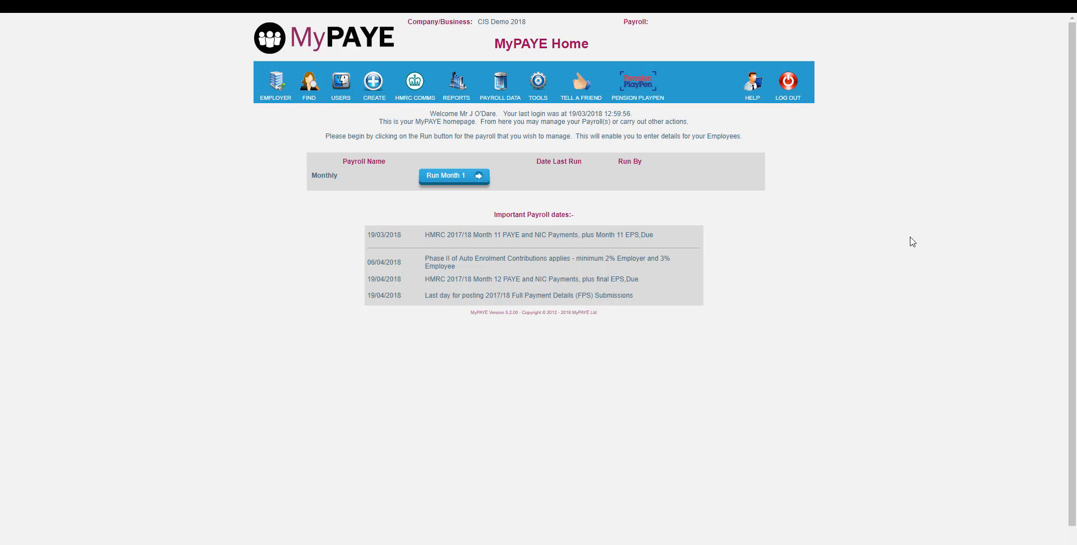
# - Enable CIS Functions in the employer's general details, declaring the business a Sole Trader or Partnership
pyautogui.moveTo(278, 76)
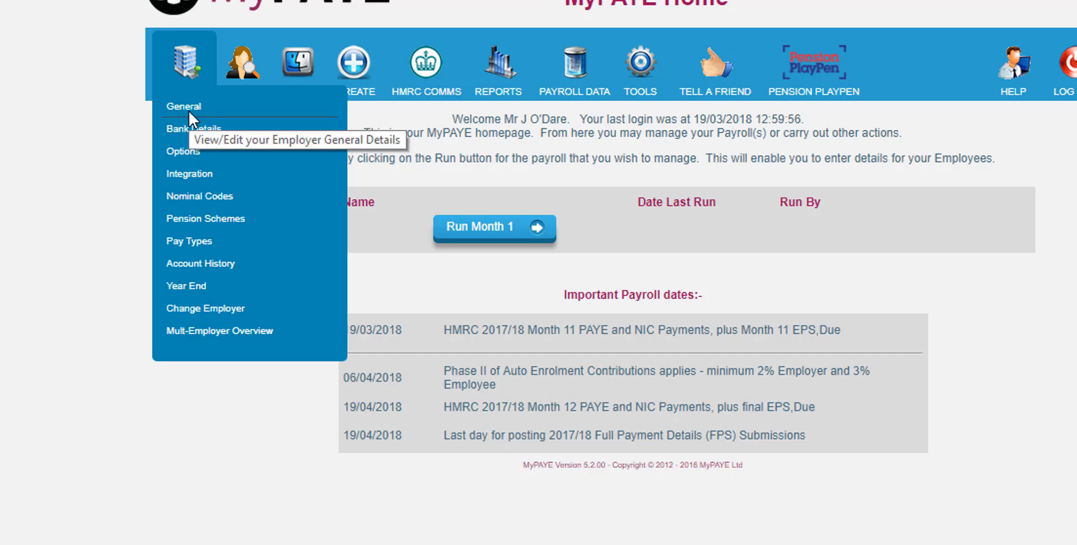
pyautogui.click(188, 109)
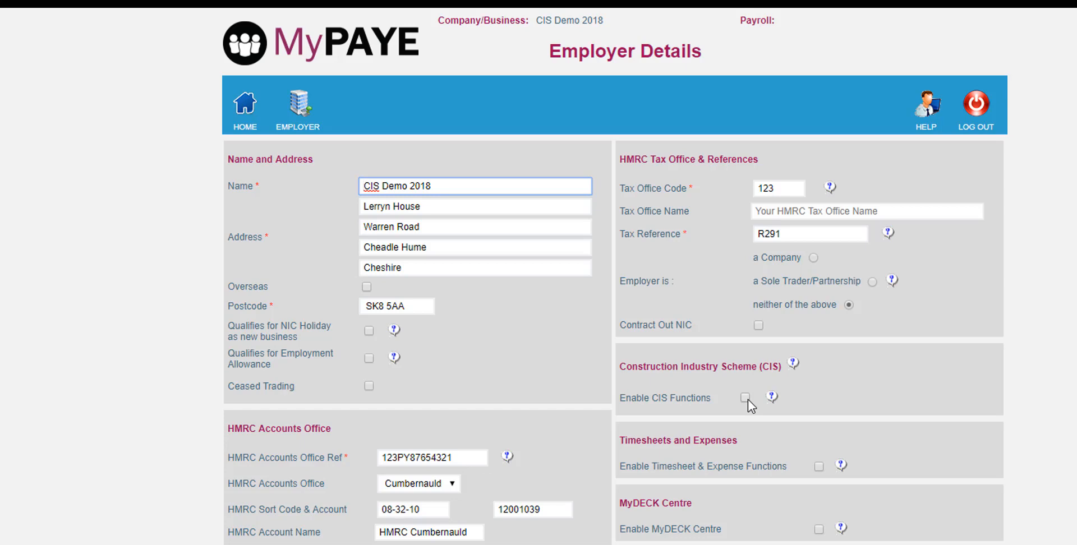
pyautogui.click(748, 400)
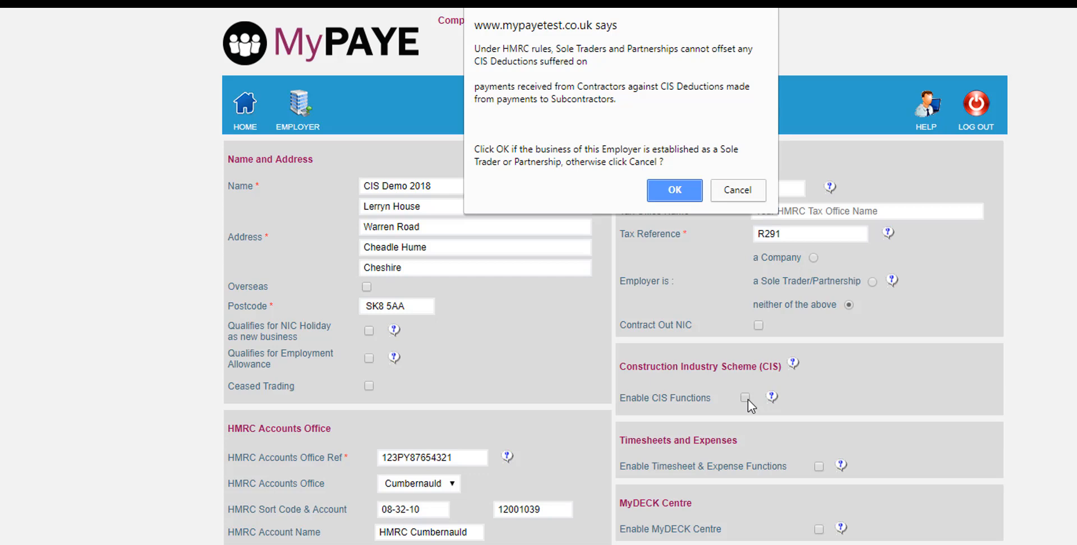
pyautogui.click(673, 194)
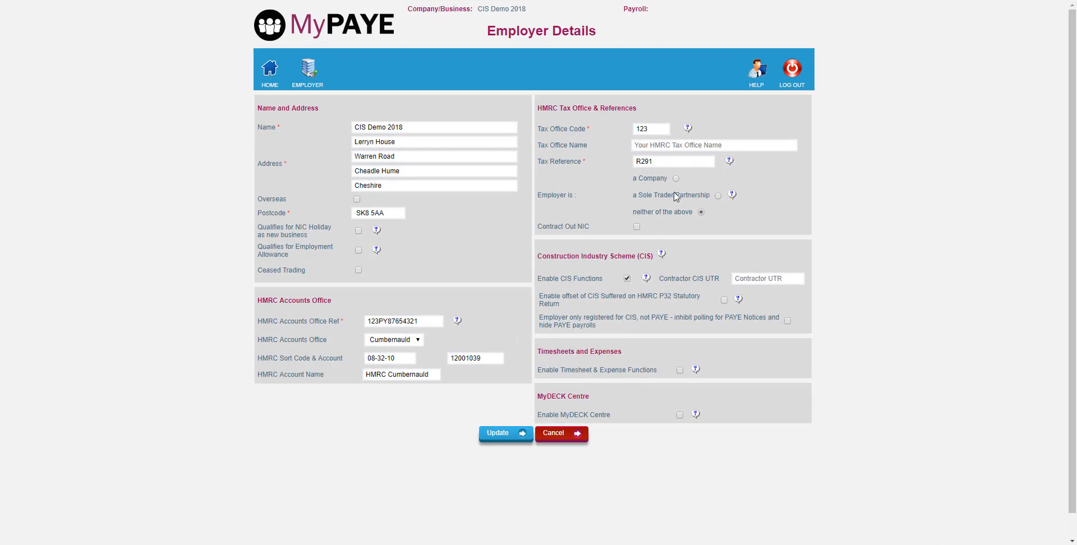
# - Enter the Contractor CIS UTR, enable both the P32 offset of CIS suffered and the CIS-only employer option, and save the employer details
pyautogui.click(751, 277)
pyautogui.hotkey('ctrl', 'v')
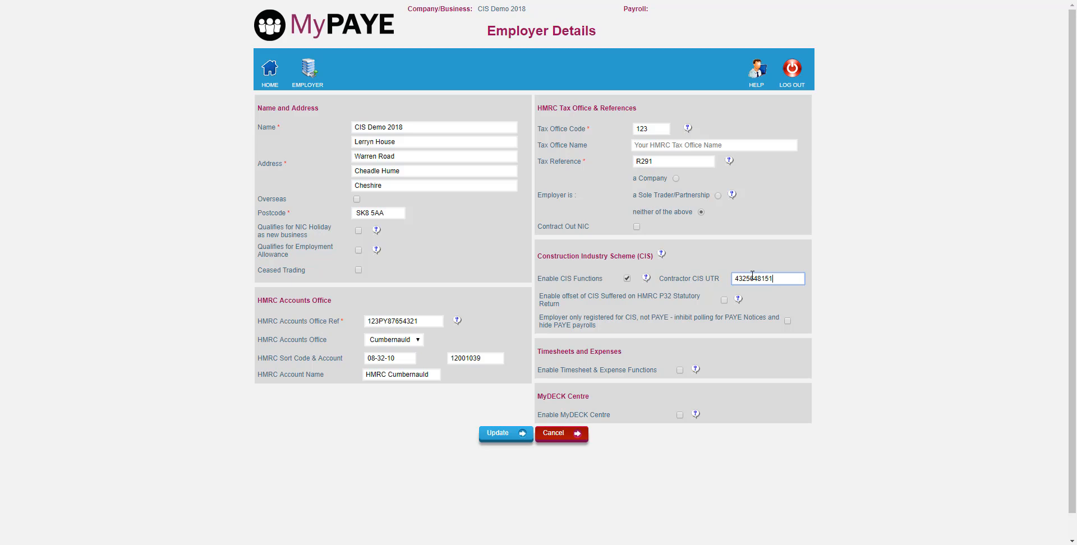
pyautogui.click(724, 301)
pyautogui.click(788, 321)
pyautogui.click(489, 437)
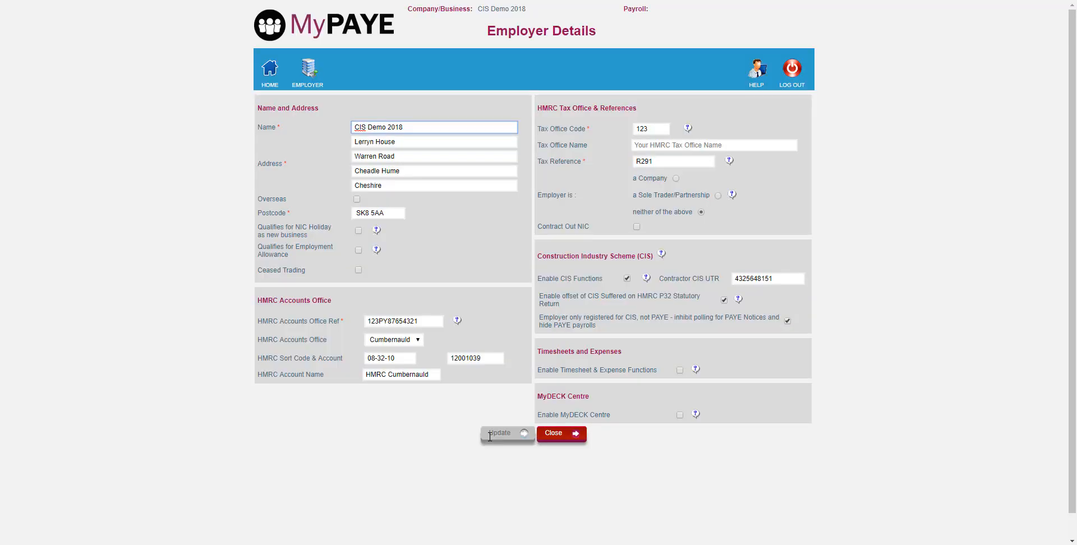
pyautogui.click(572, 434)
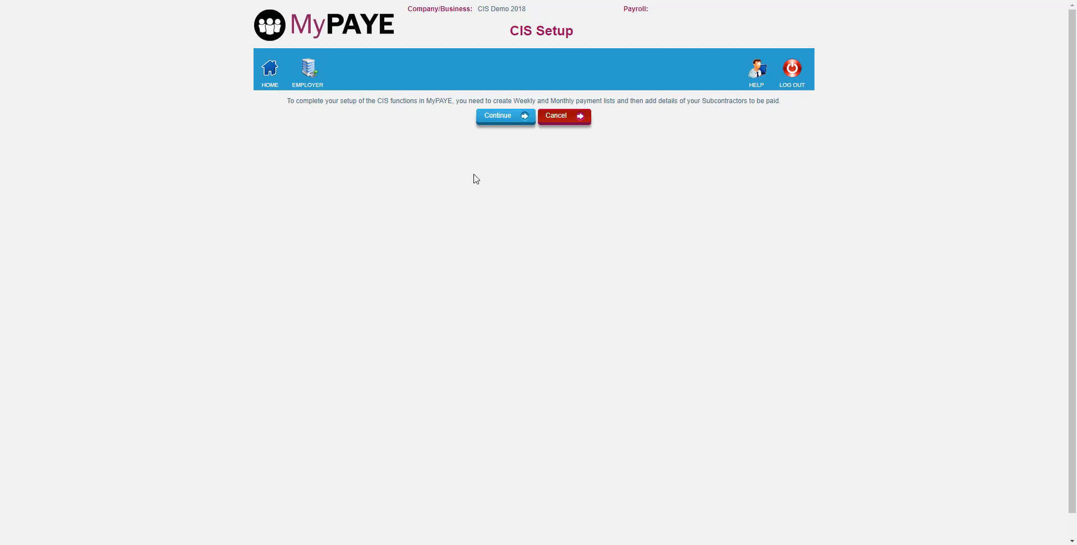
# - Create the CIS Weekly Paylist starting at Week 1 of 2017/2018, with no weekly payments made since 6th April 2017
pyautogui.click(513, 117)
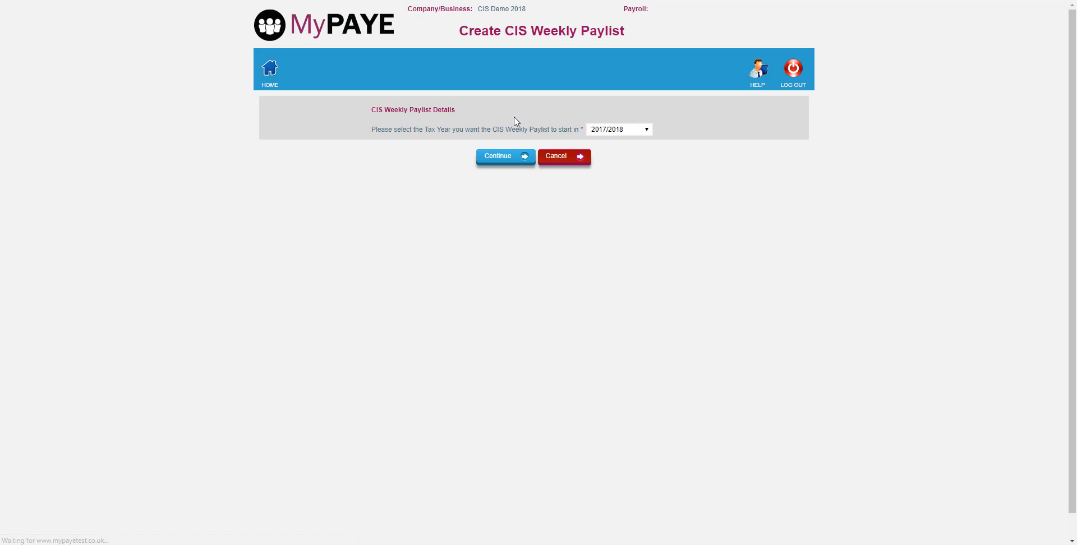
pyautogui.click(504, 157)
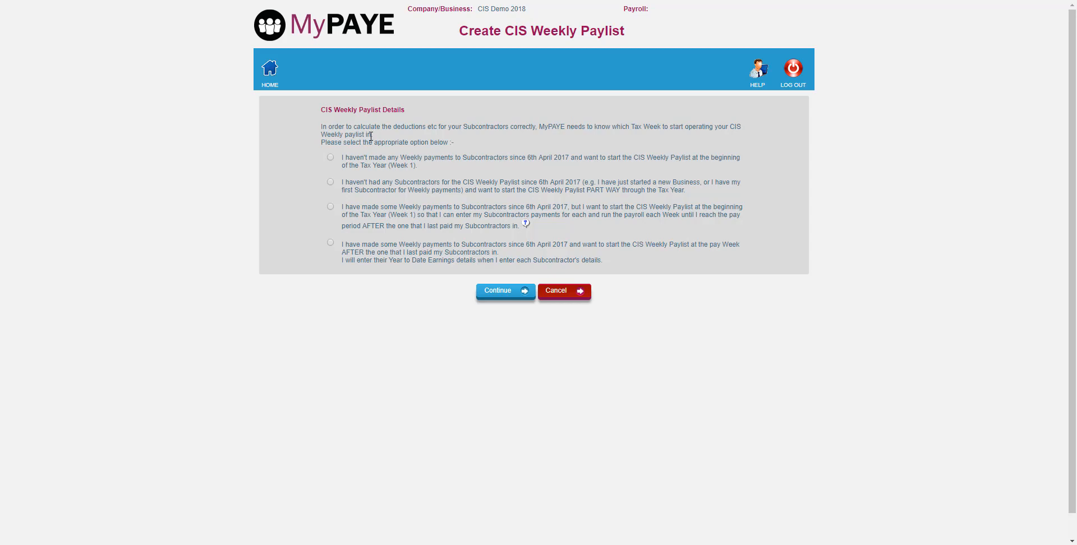
pyautogui.click(330, 158)
pyautogui.click(499, 291)
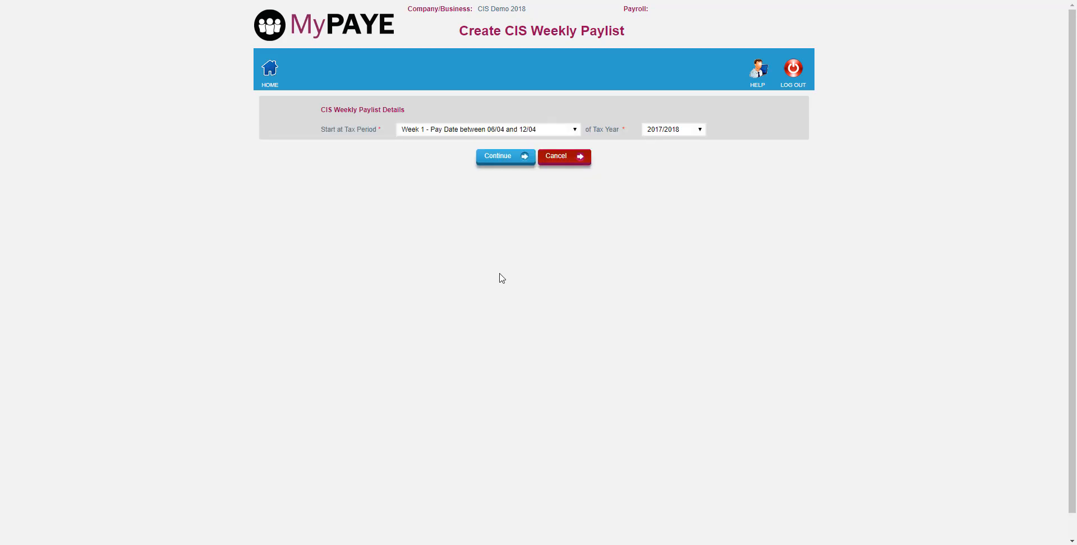
pyautogui.click(504, 158)
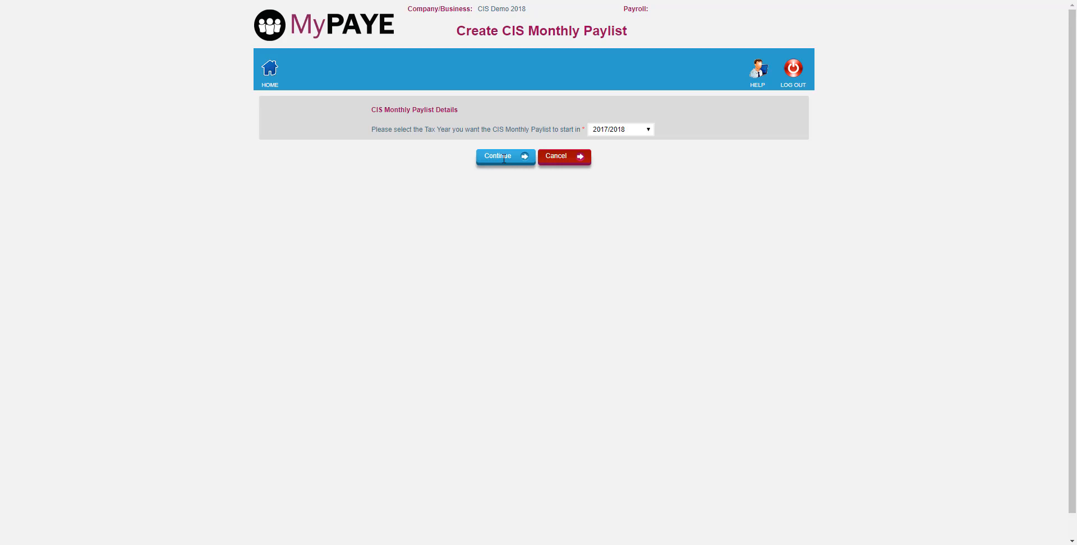
# - Create the CIS Monthly Paylist starting at Month 1 of 2017/2018, with no monthly payments made since 6th April 2017
pyautogui.click(504, 159)
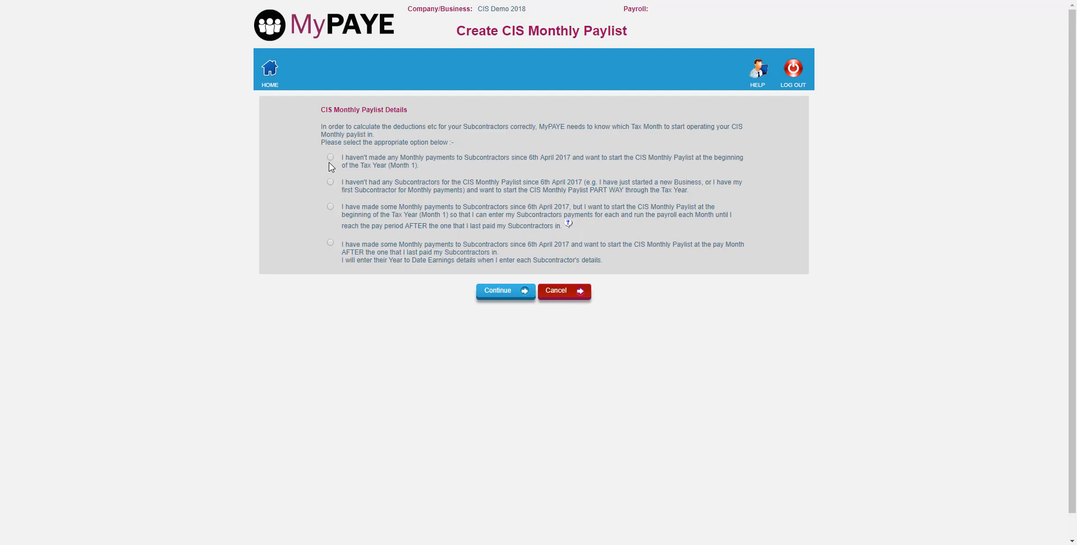
pyautogui.click(330, 158)
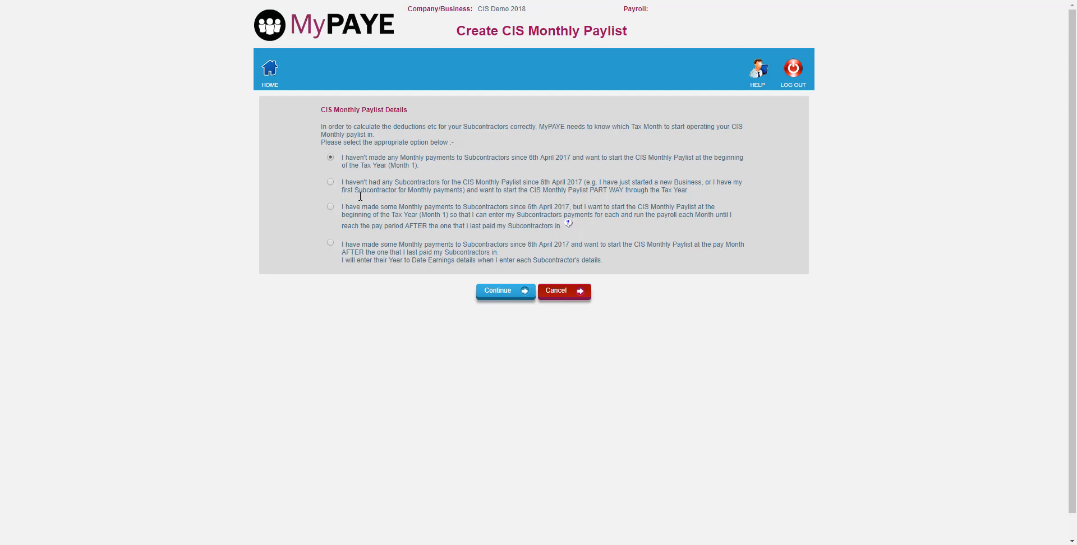
pyautogui.click(509, 292)
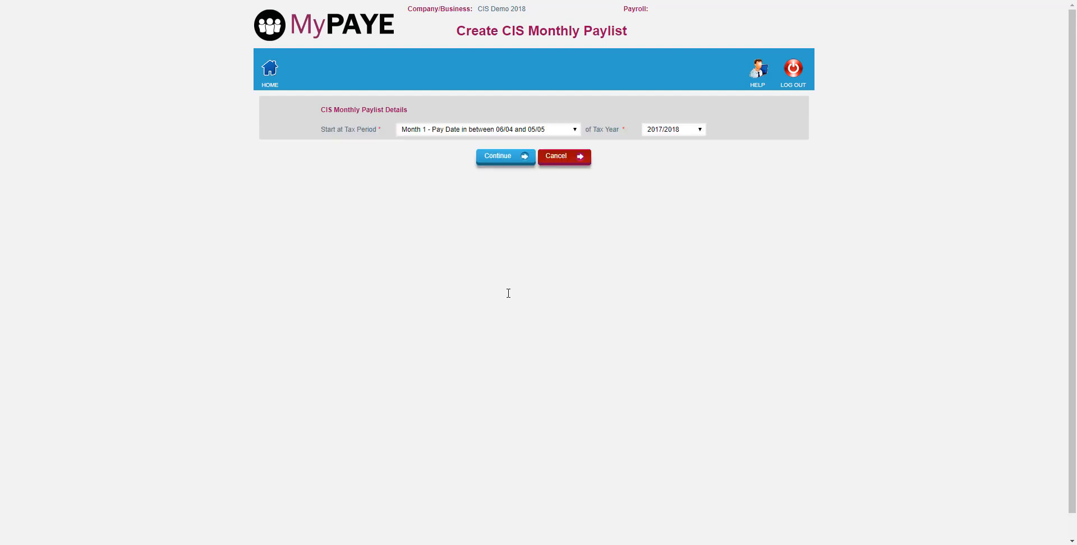
pyautogui.click(491, 156)
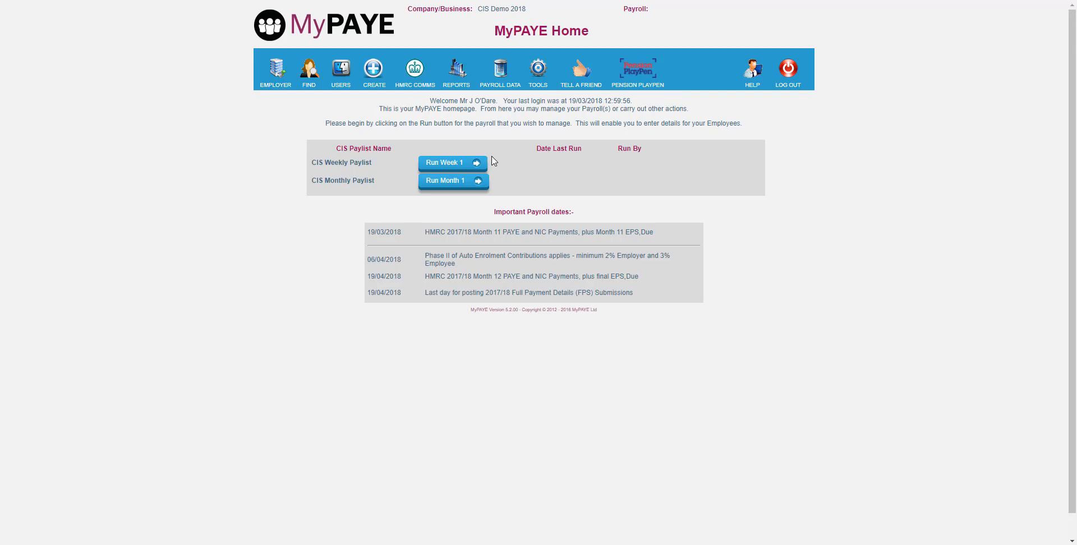
# - Start a new subcontractor in the CIS Monthly Paylist as started on or after 6th April 2017, not yet paid this tax year
pyautogui.click(450, 183)
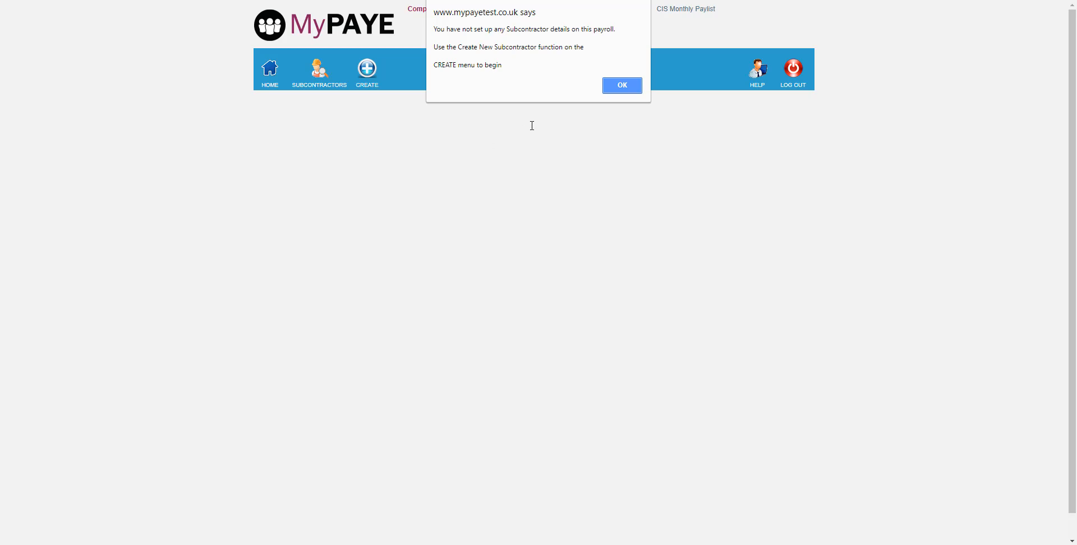
pyautogui.click(622, 86)
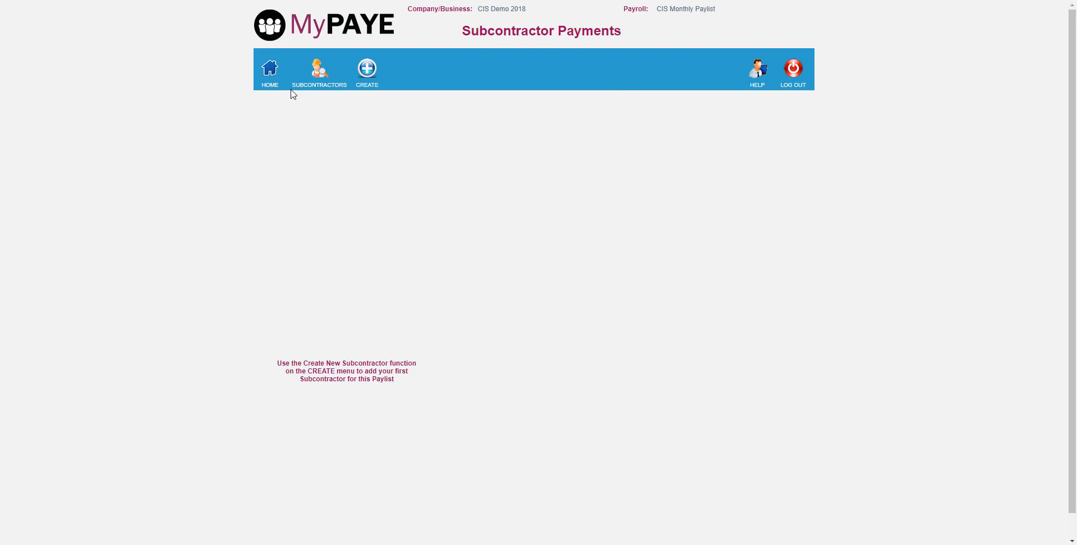
pyautogui.moveTo(368, 80)
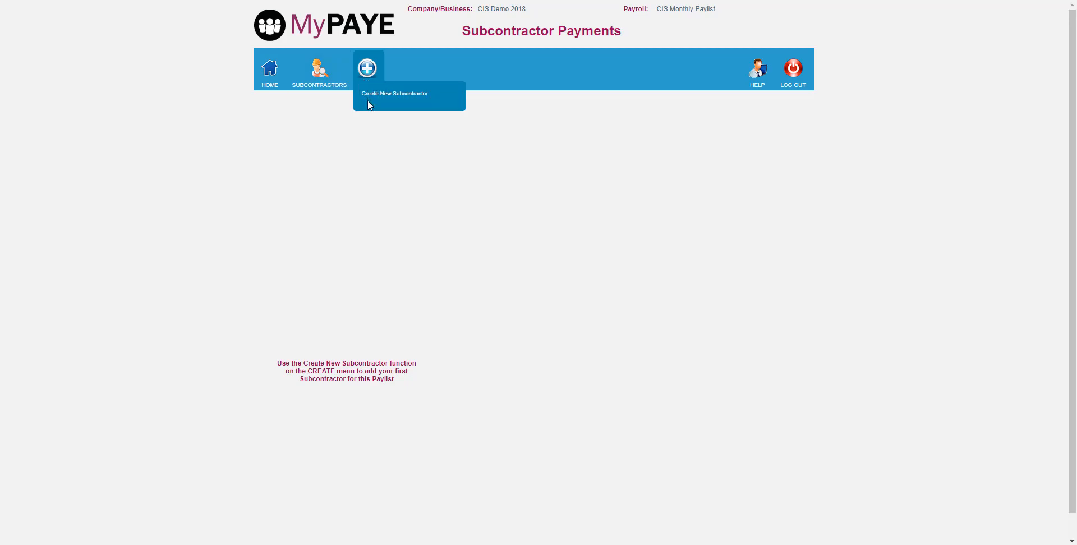
pyautogui.click(384, 95)
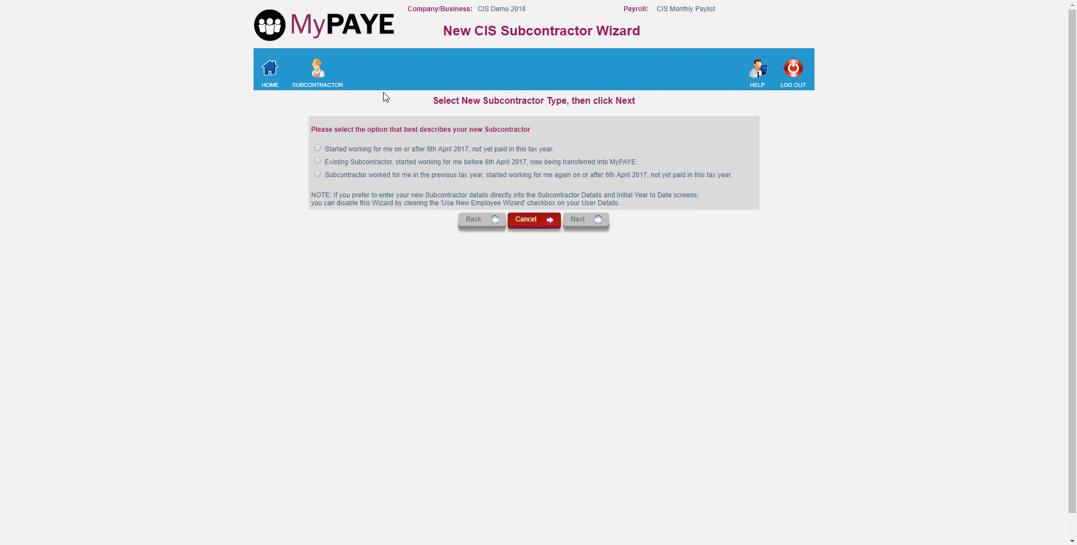
pyautogui.click(318, 148)
pyautogui.click(598, 225)
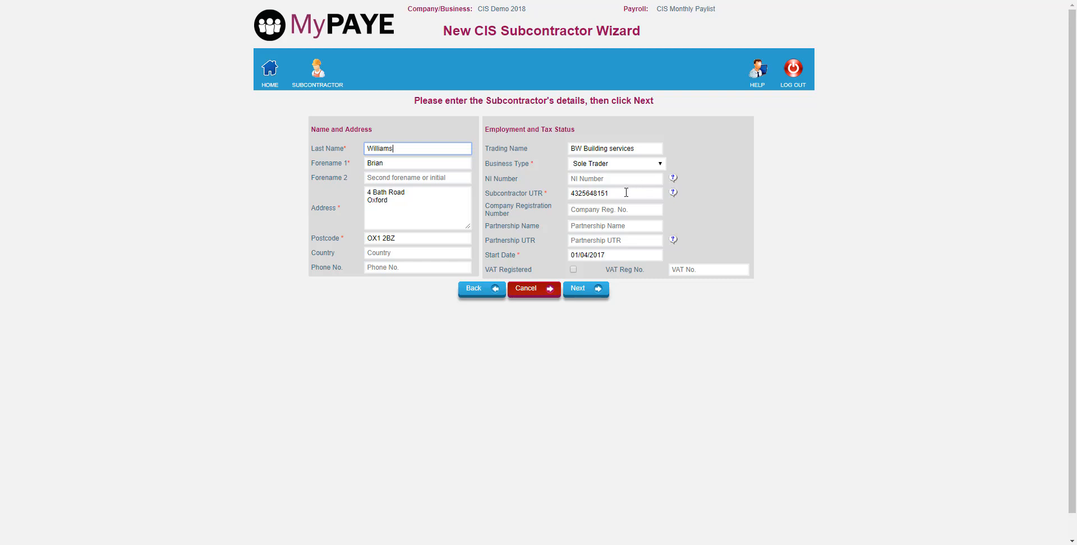
# - Submit the details of sole trader BW Building services and choose to skip the HMRC validation for now
pyautogui.click(582, 287)
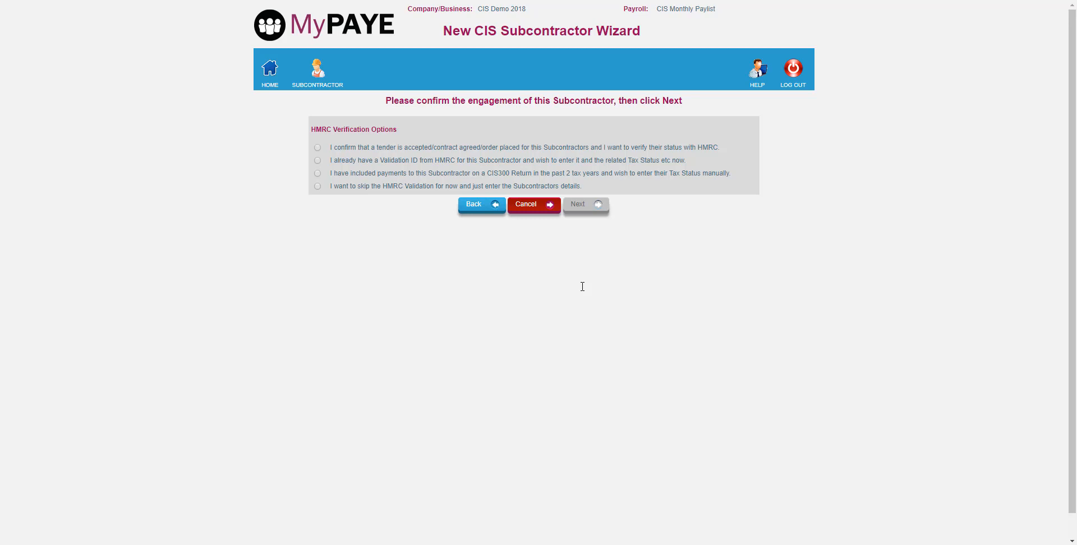
pyautogui.click(318, 187)
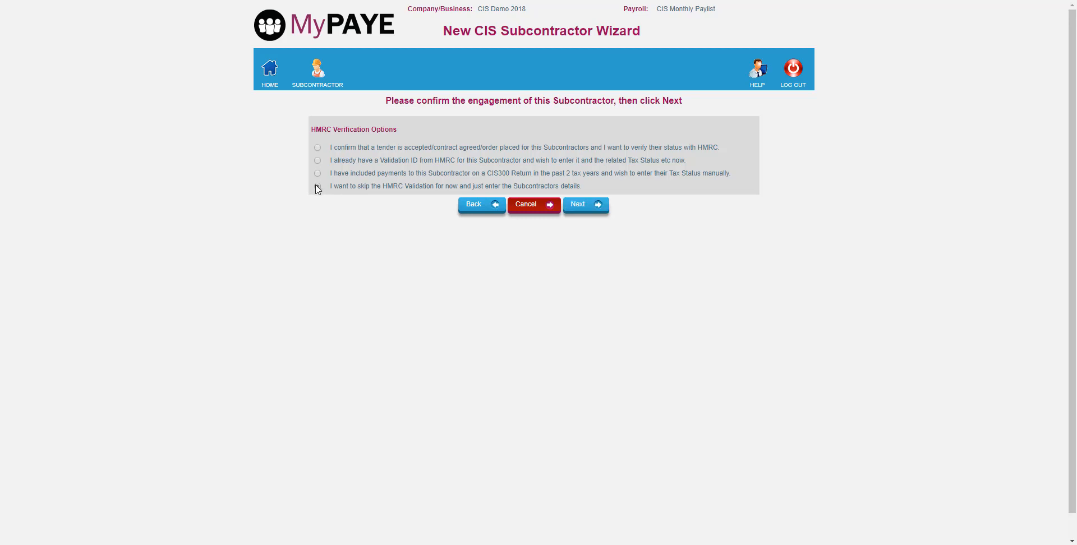
pyautogui.click(587, 206)
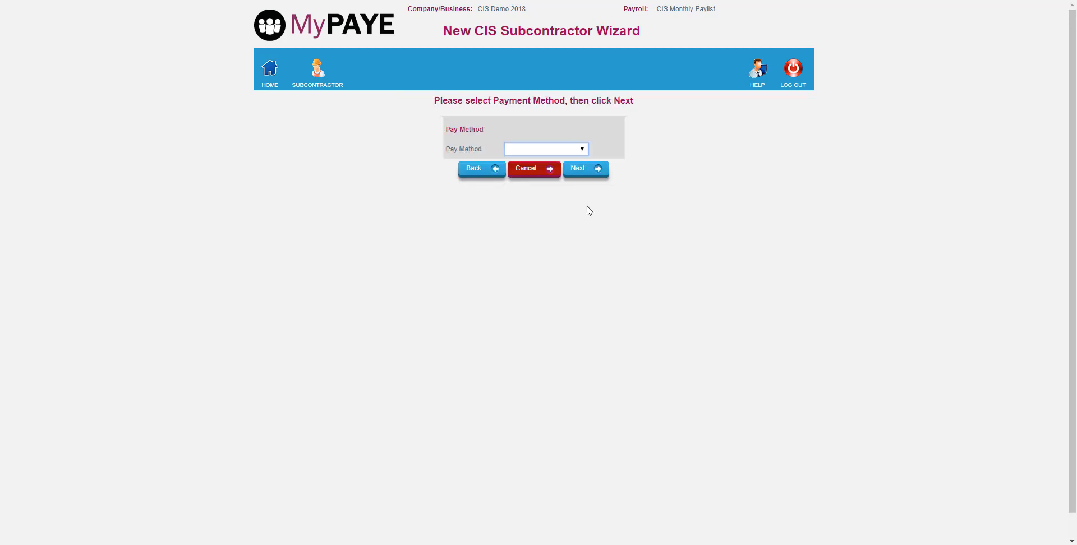
# - Set the subcontractor's pay method to Cheque and have the Payroll Ref created automatically
pyautogui.click(569, 149)
pyautogui.click(522, 177)
pyautogui.click(598, 171)
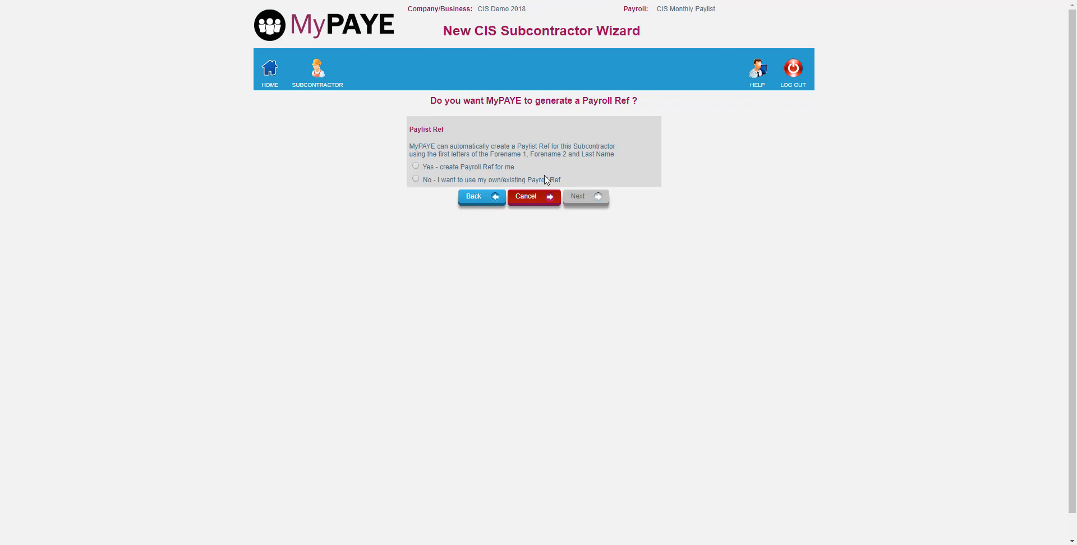
pyautogui.click(491, 168)
pyautogui.click(588, 199)
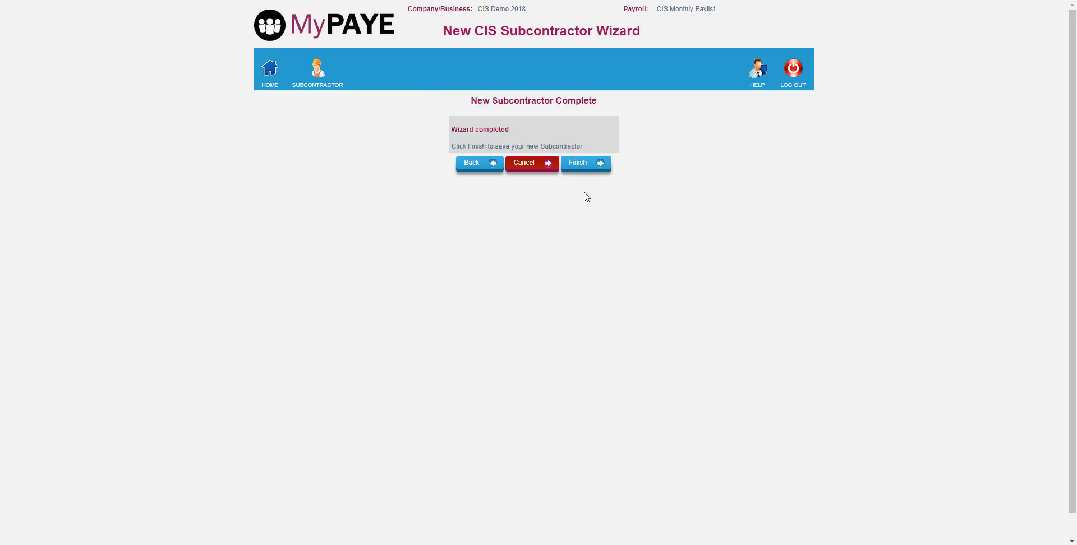
# - Save the new subcontractor and close the Subcontractor Details
pyautogui.click(583, 162)
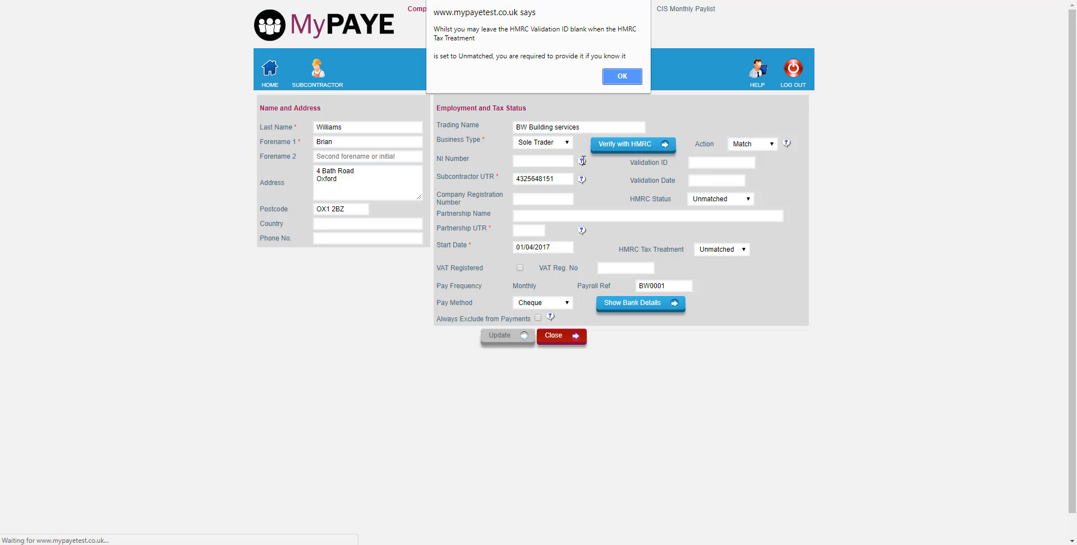
pyautogui.click(622, 78)
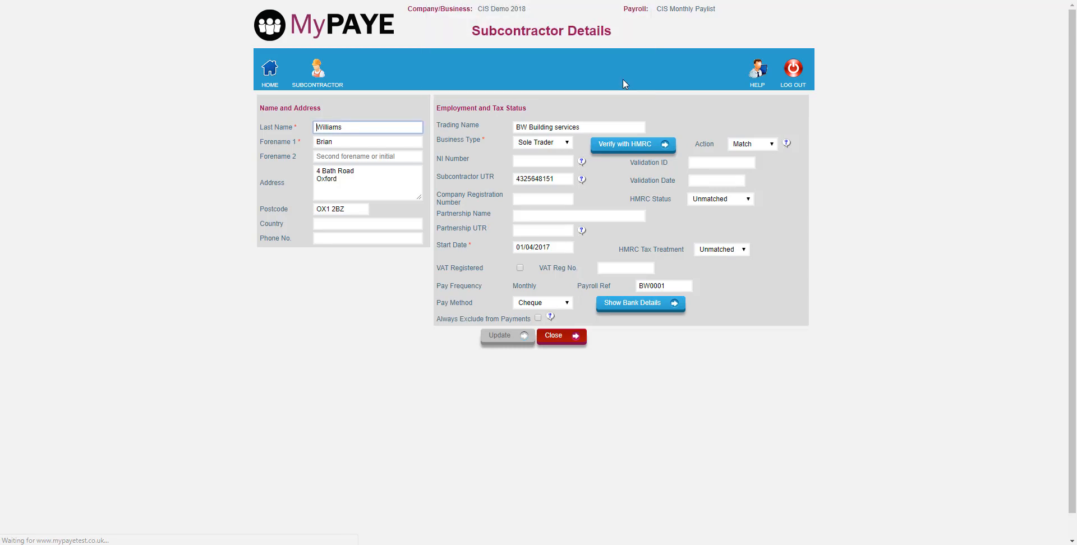
pyautogui.click(566, 337)
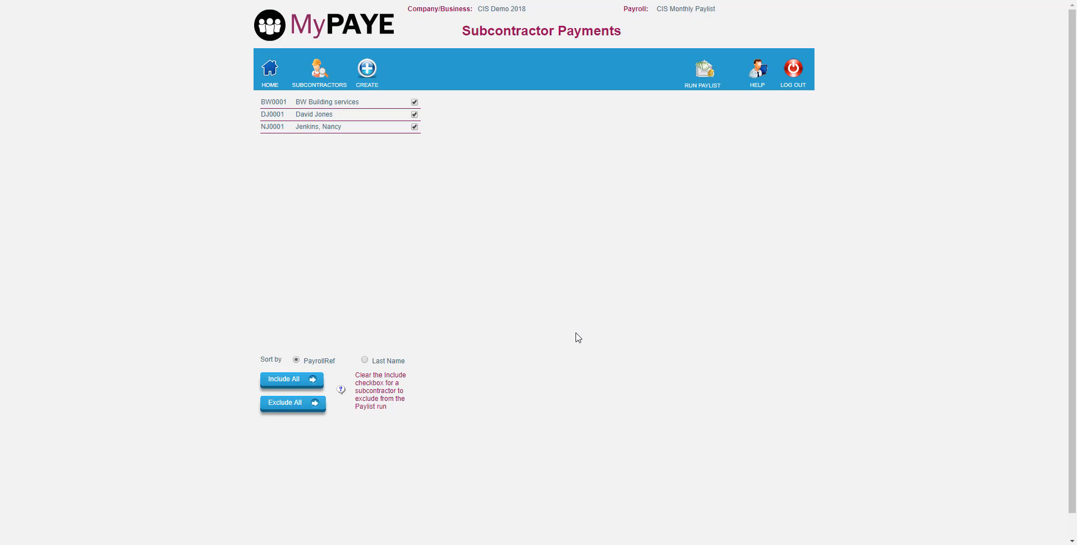
# - Send a CIS batch verification to HMRC for all listed subcontractors using Match Now, and return to the home page
pyautogui.click(263, 72)
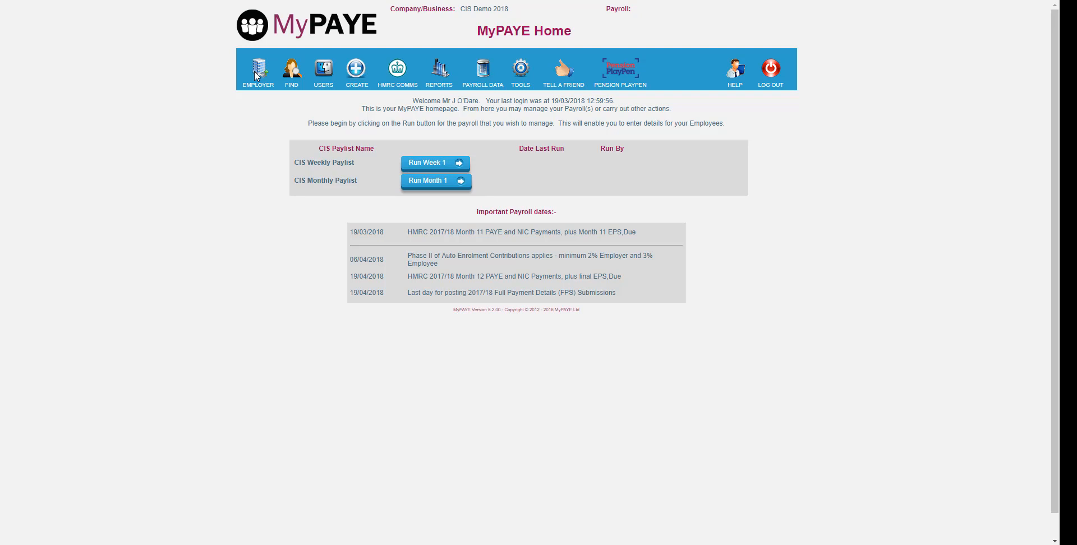
pyautogui.moveTo(398, 69)
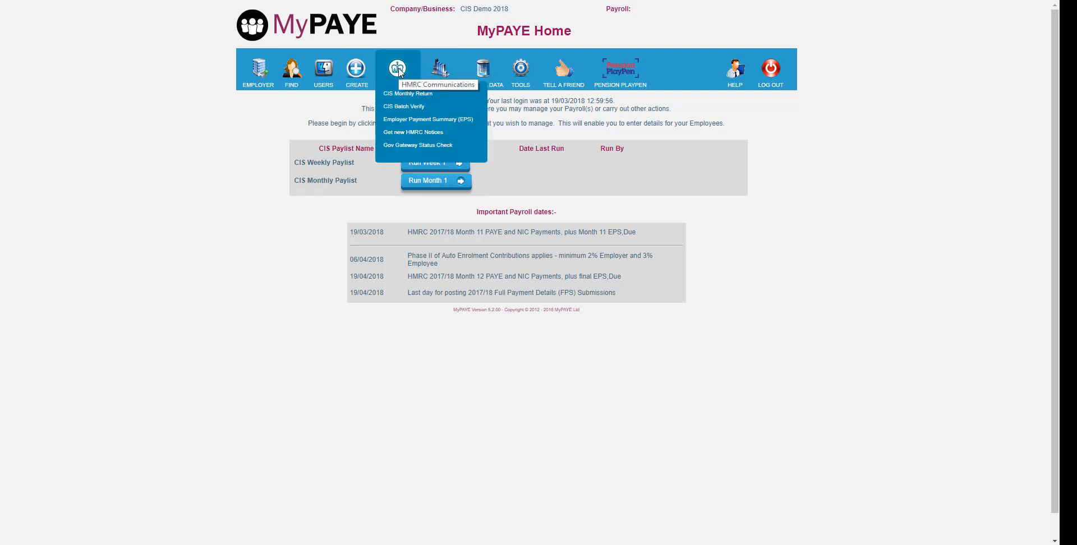
pyautogui.click(396, 107)
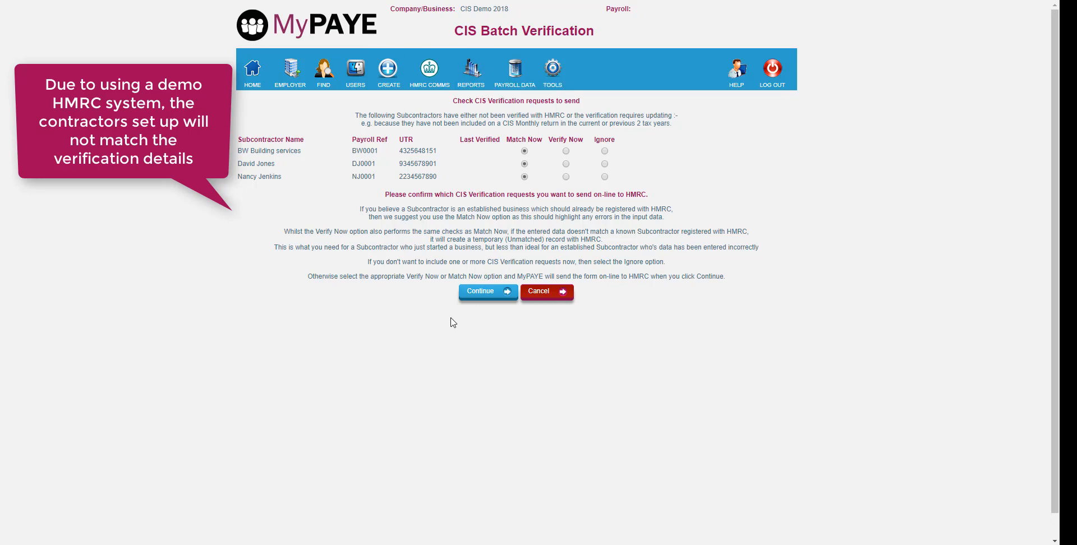
pyautogui.click(488, 292)
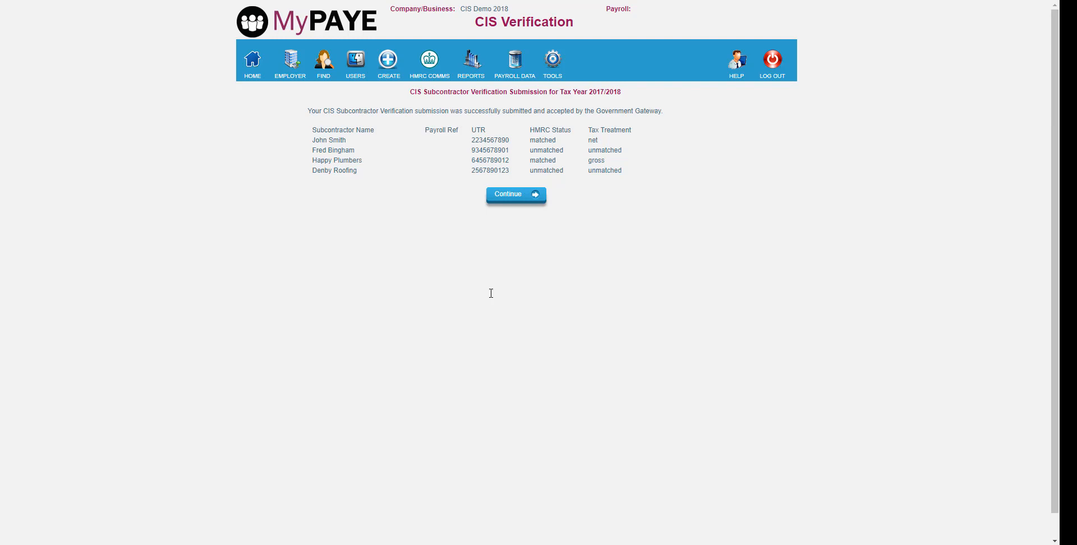
pyautogui.click(515, 197)
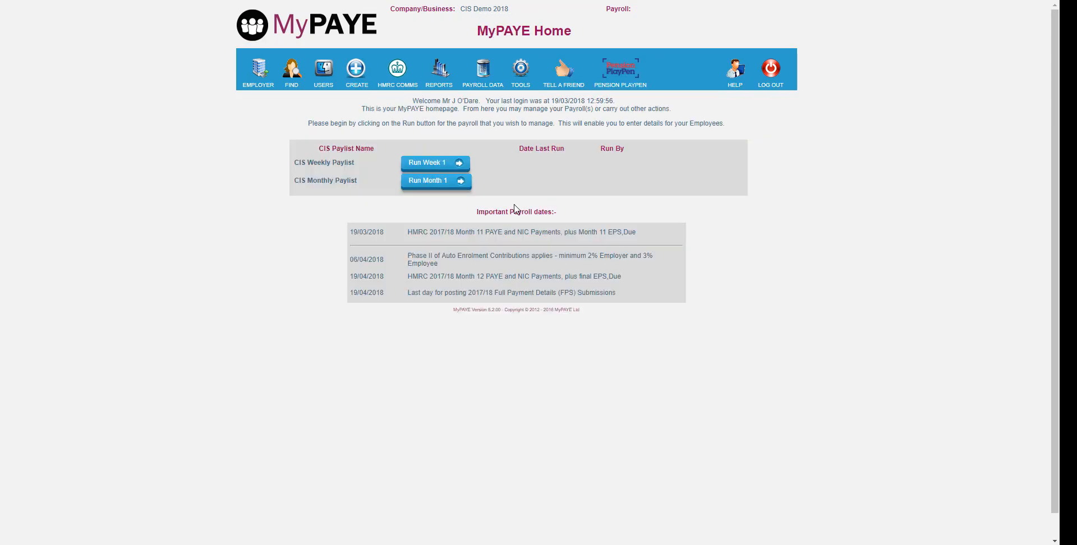
# - Open Month 1 of the CIS Monthly Paylist and set BW Building services' payments to 1500 labour and 400 materials
pyautogui.click(433, 182)
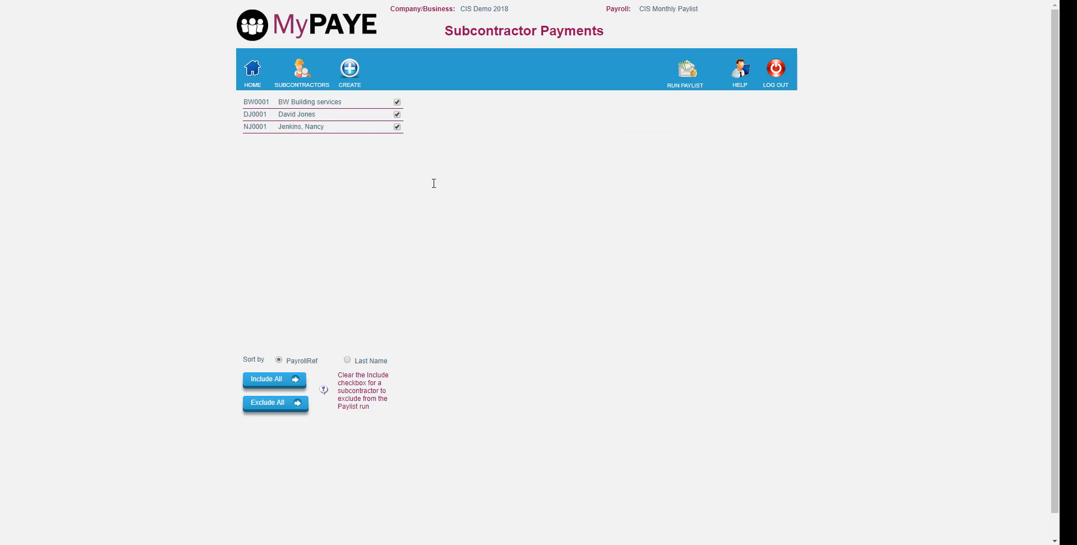
pyautogui.click(314, 102)
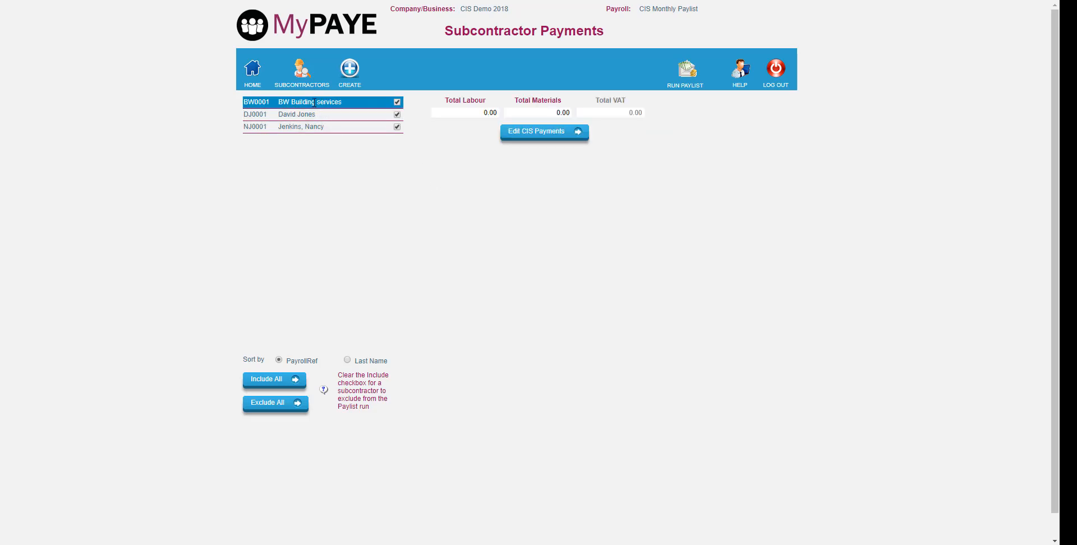
pyautogui.click(541, 134)
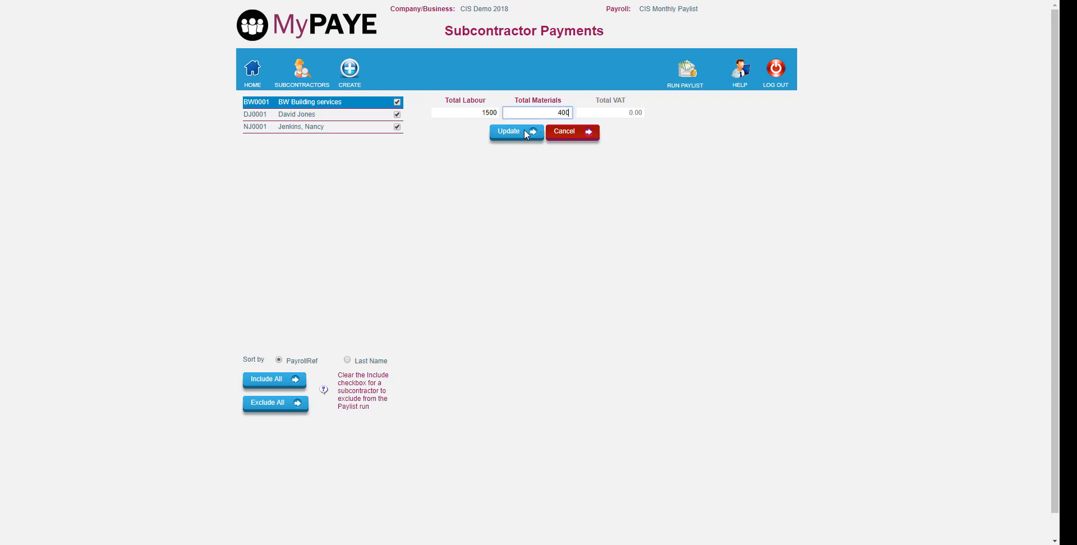
pyautogui.click(526, 133)
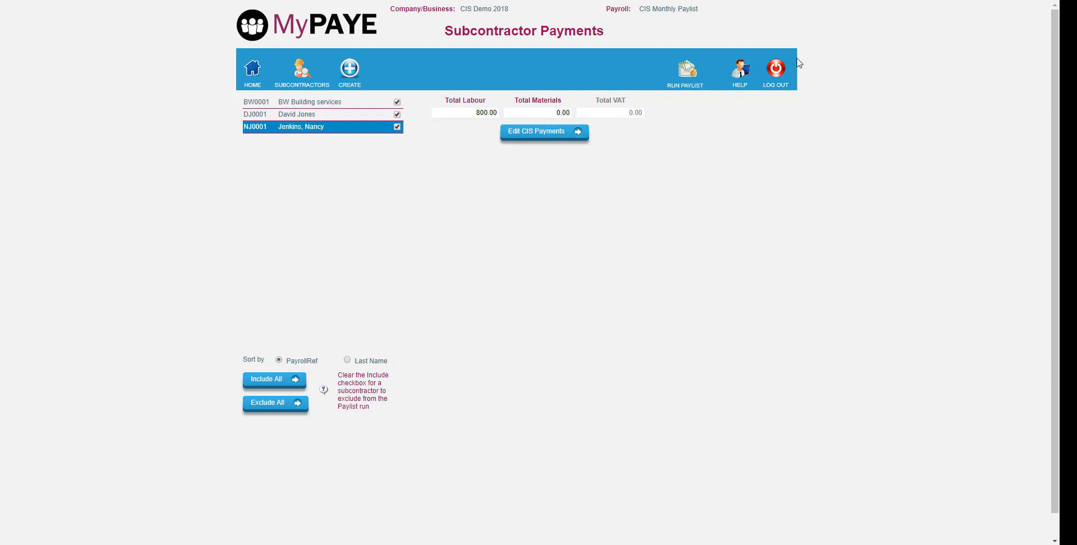
# - Run the CIS Monthly Paylist for Month 1 with payment date 30/04/2017 and finish the paylist results
pyautogui.click(690, 75)
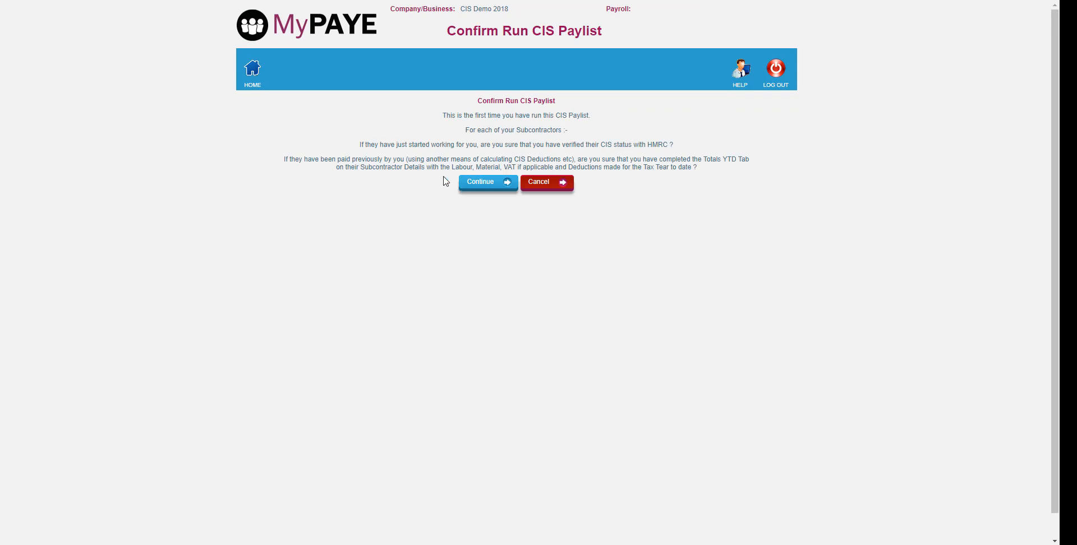
pyautogui.click(487, 181)
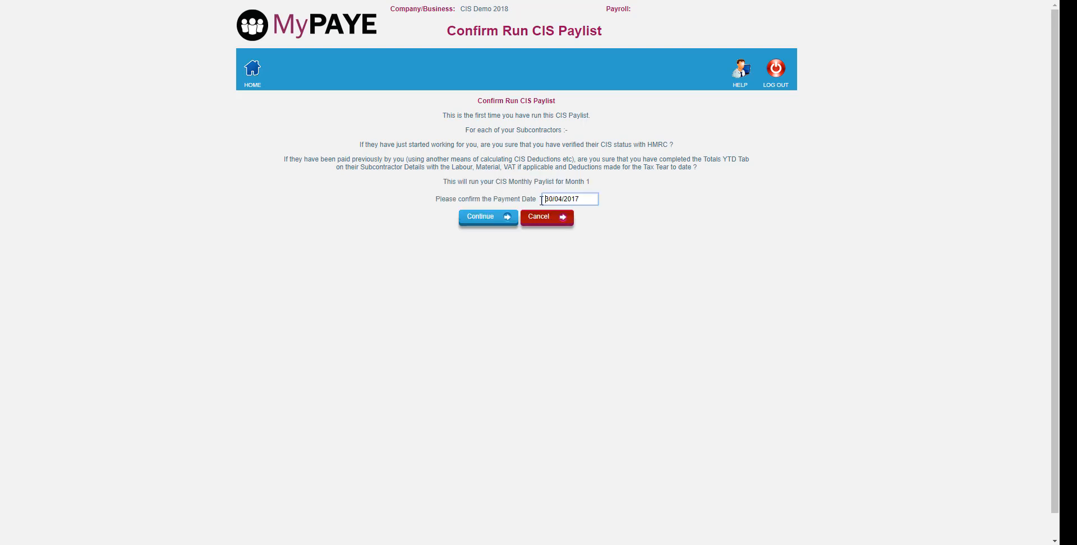
pyautogui.click(495, 217)
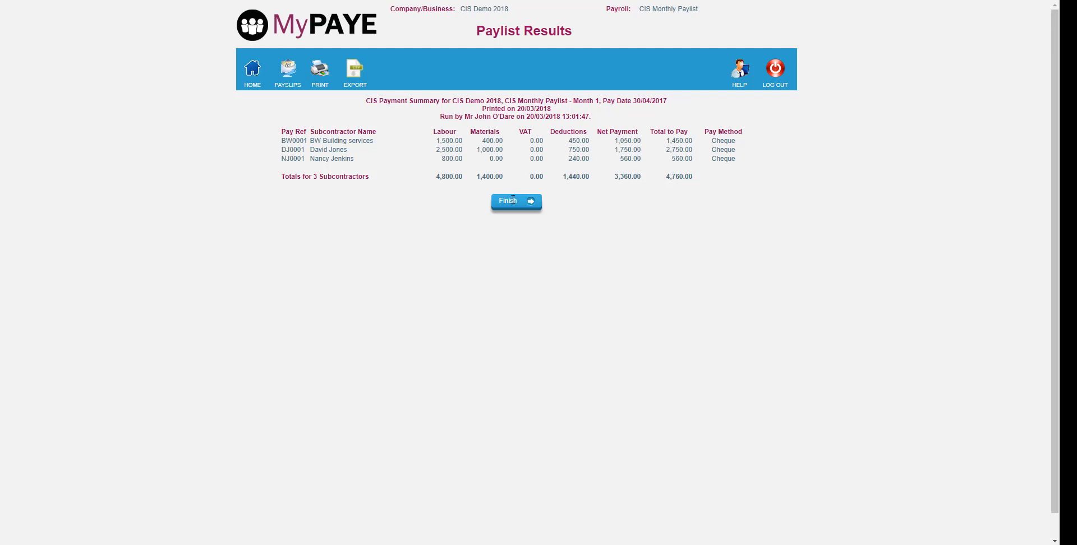
pyautogui.click(513, 200)
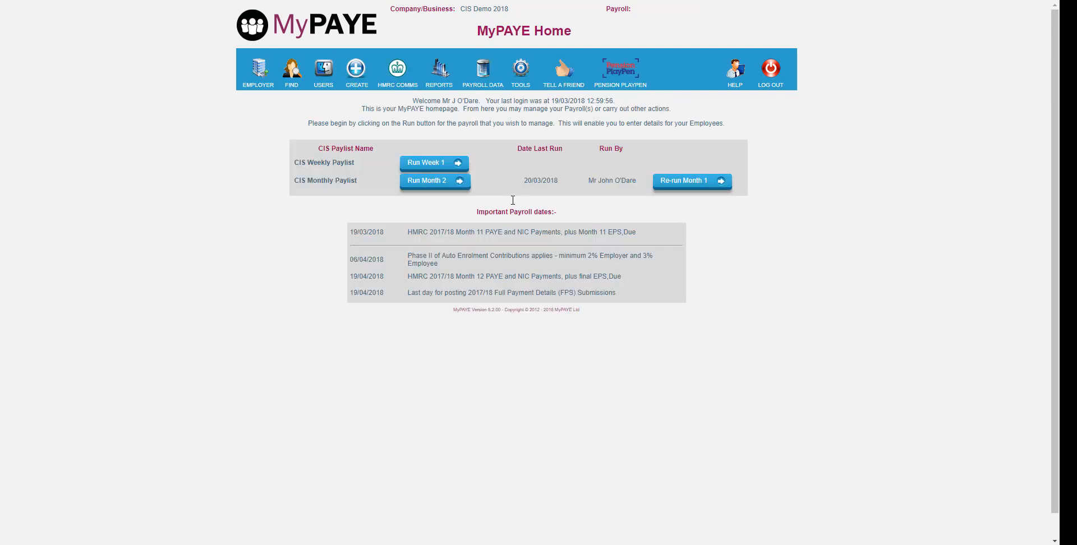
# - Create the CIS 300 Monthly Return for 2017/18 Month 1, answering Yes to both HMRC declaration statements
pyautogui.moveTo(385, 60)
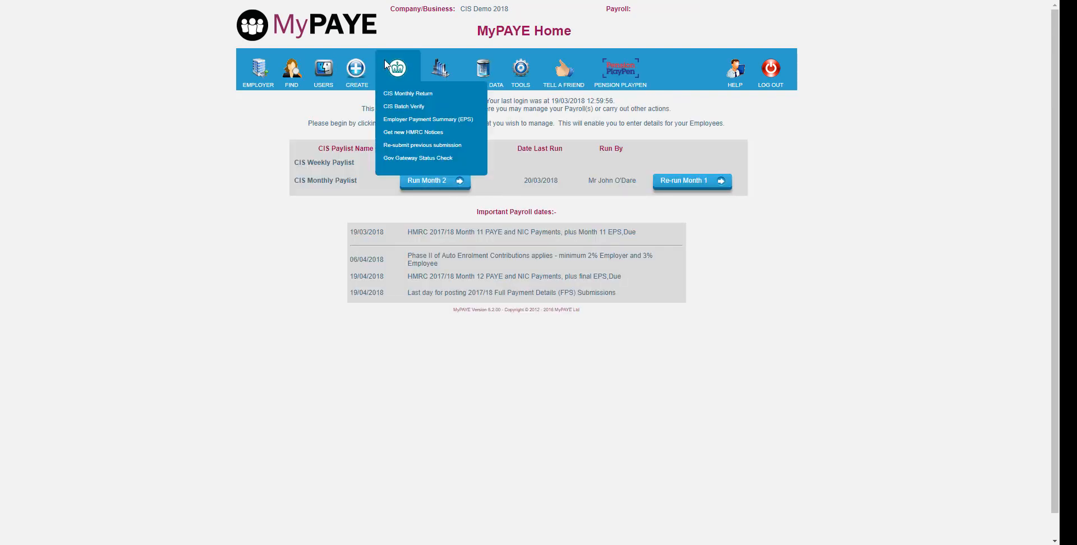
pyautogui.click(408, 94)
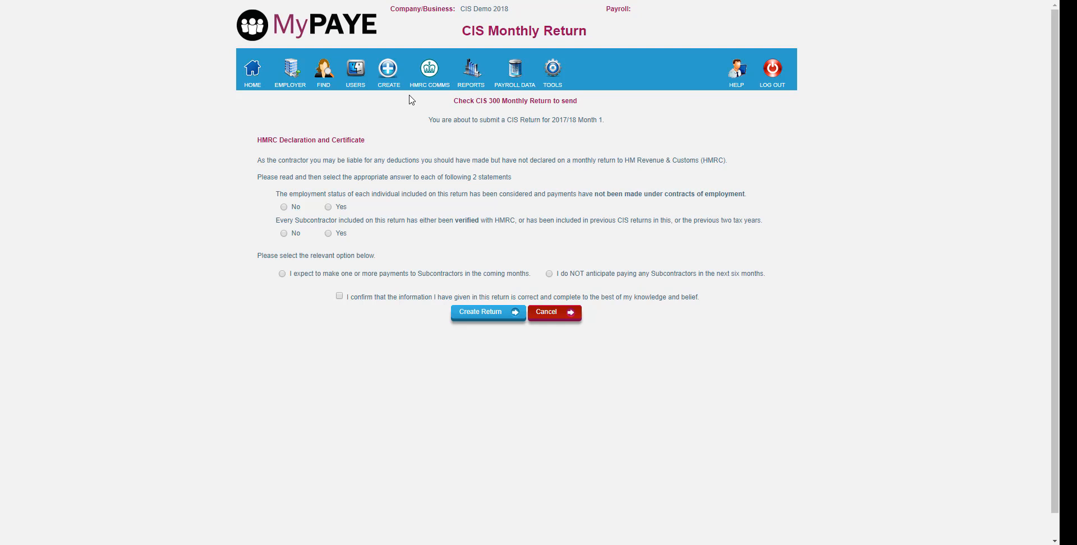
pyautogui.click(328, 207)
pyautogui.click(328, 233)
pyautogui.click(483, 313)
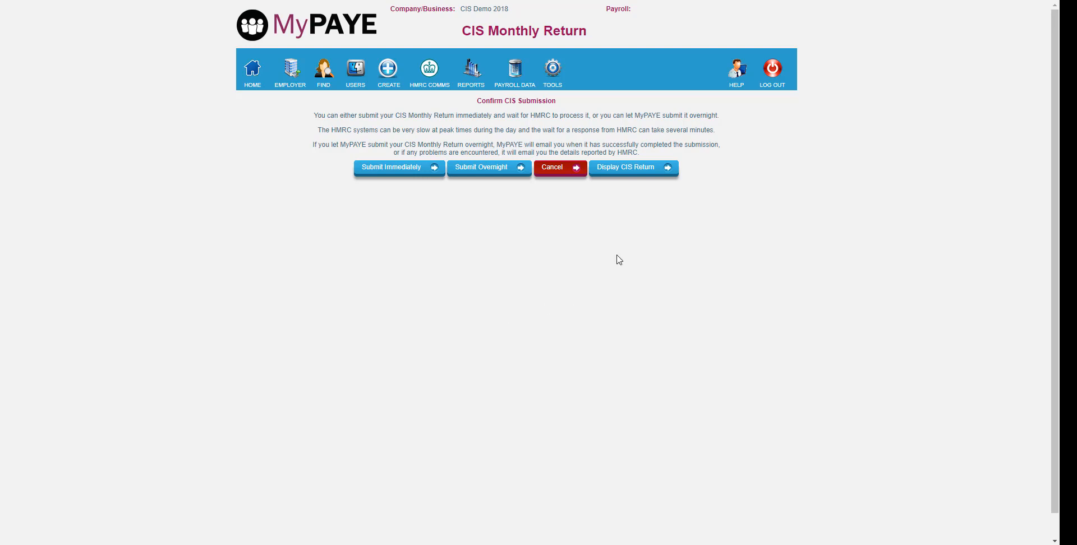
# - Display the CIS return for checking, submit it to HMRC immediately and continue to the home page
pyautogui.click(646, 168)
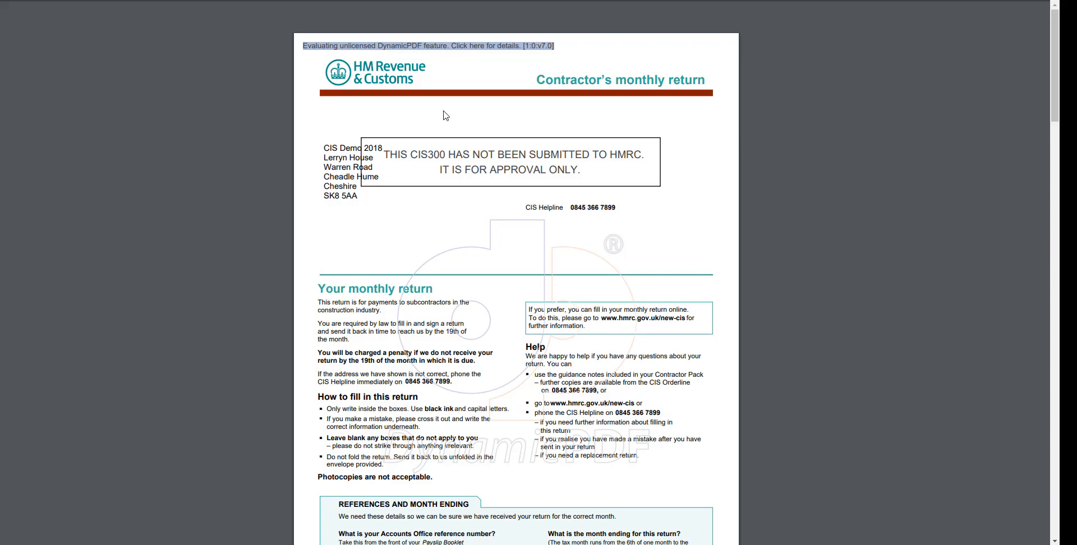
pyautogui.click(224, 1)
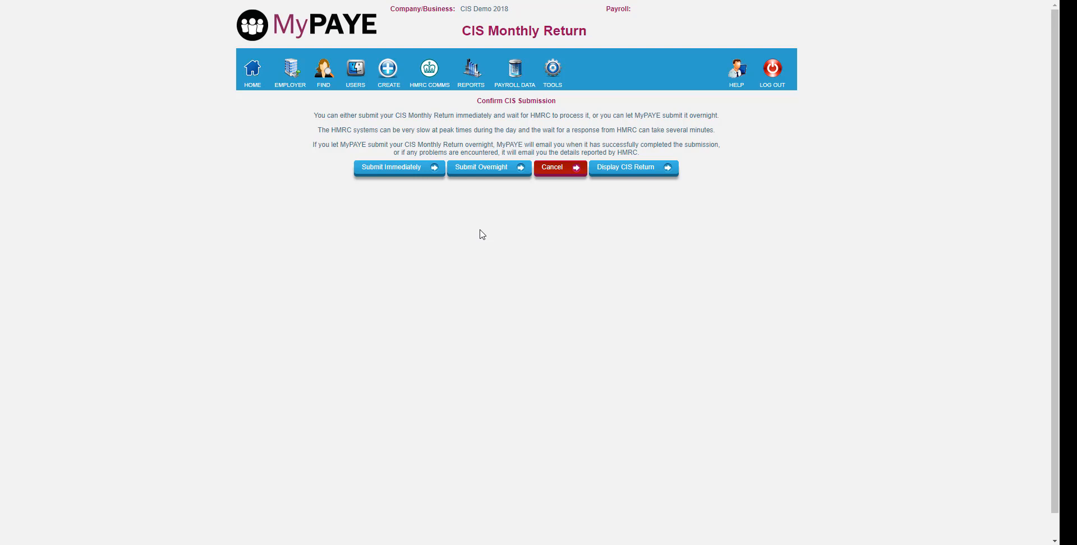
pyautogui.click(404, 168)
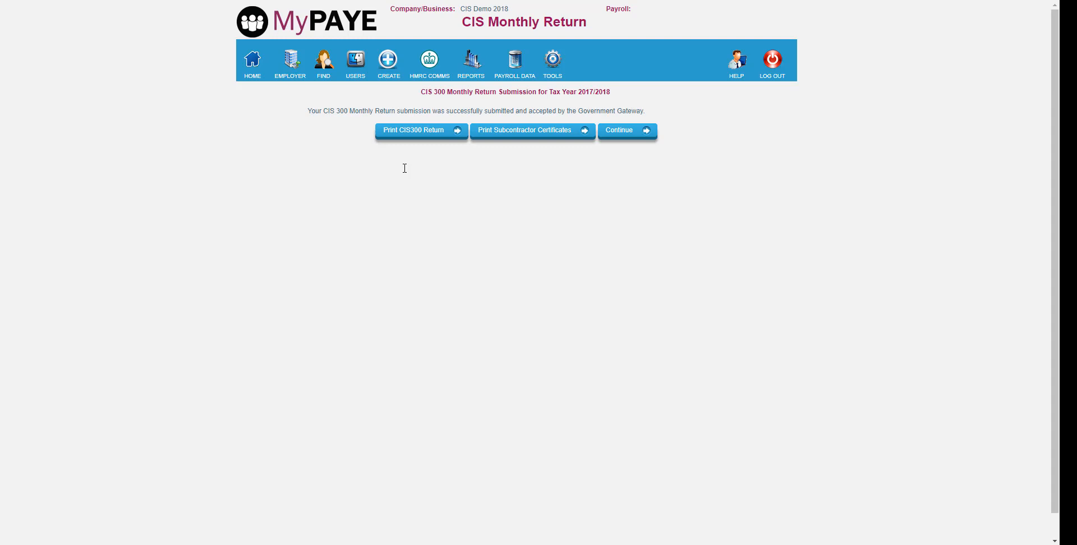
pyautogui.click(627, 133)
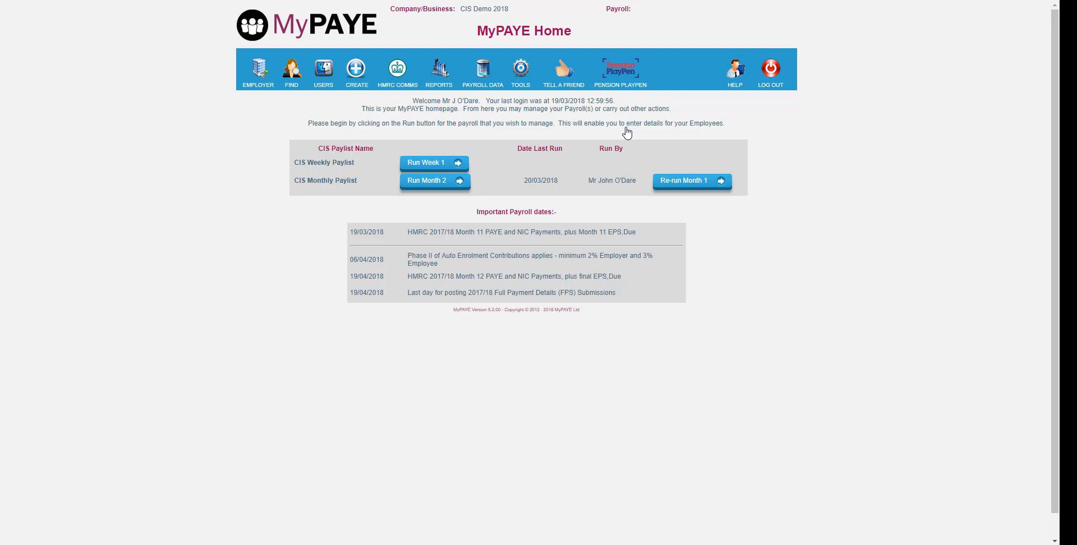
# - Record CIS deductions suffered of 600 for tax month 1 of 2017/18 and review that month's statutory return
pyautogui.moveTo(440, 70)
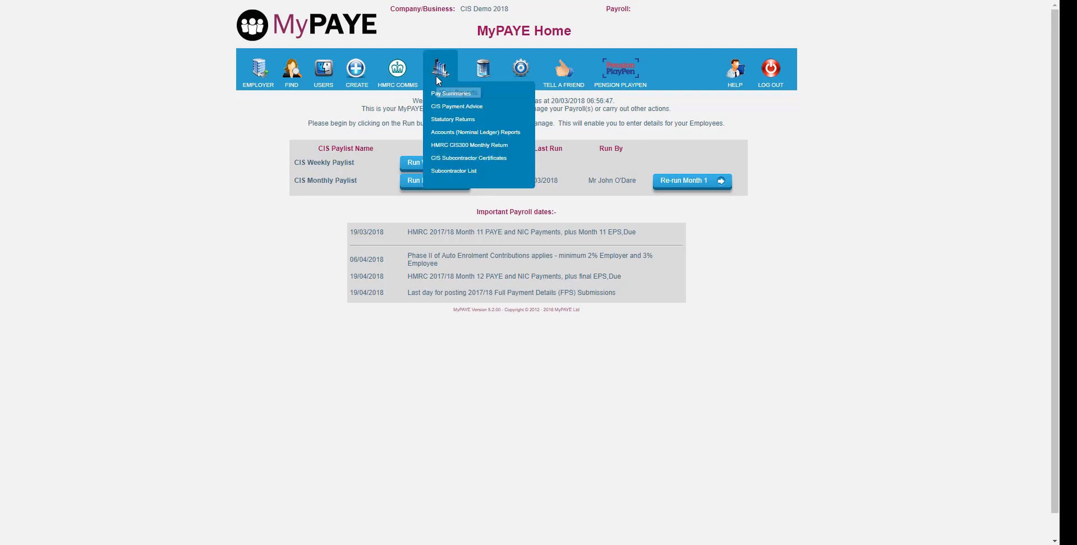
pyautogui.click(442, 120)
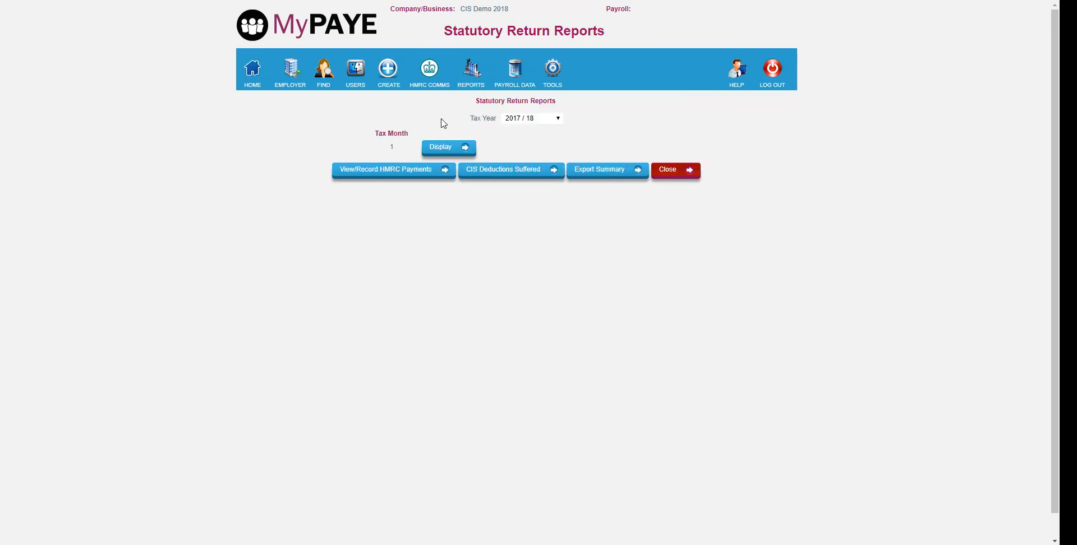
pyautogui.click(508, 169)
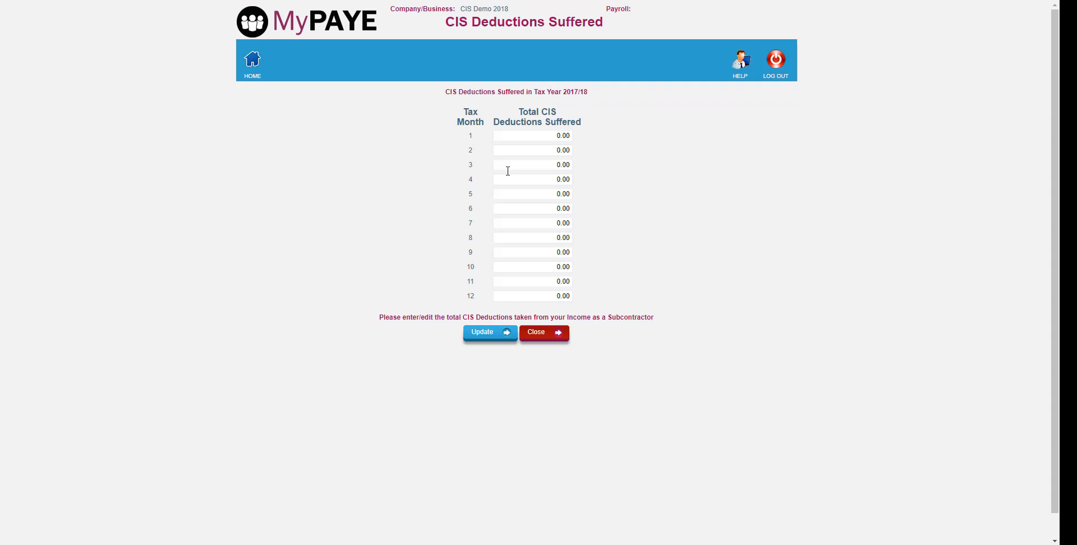
pyautogui.click(552, 136)
pyautogui.write('600')
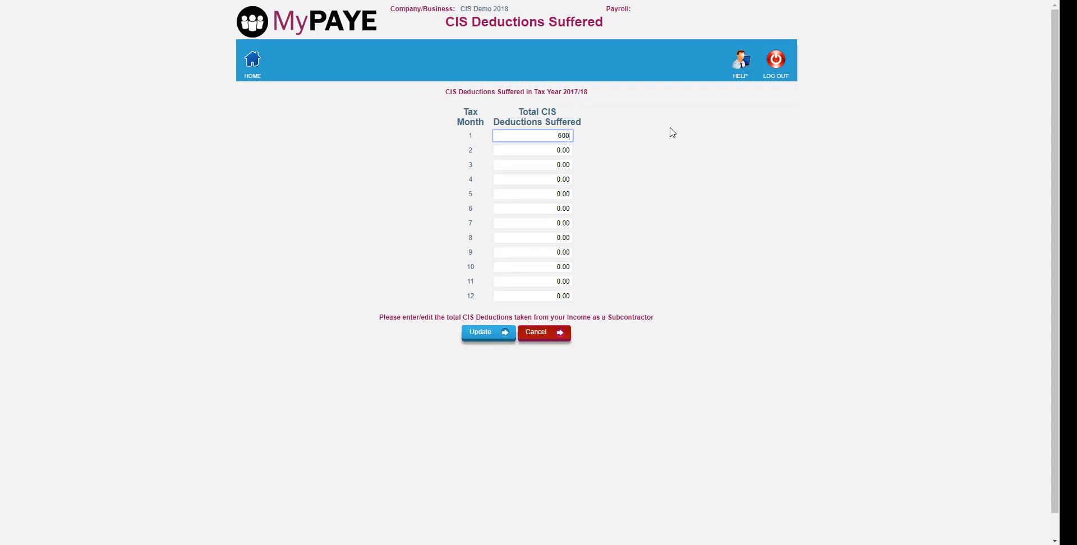
pyautogui.click(489, 335)
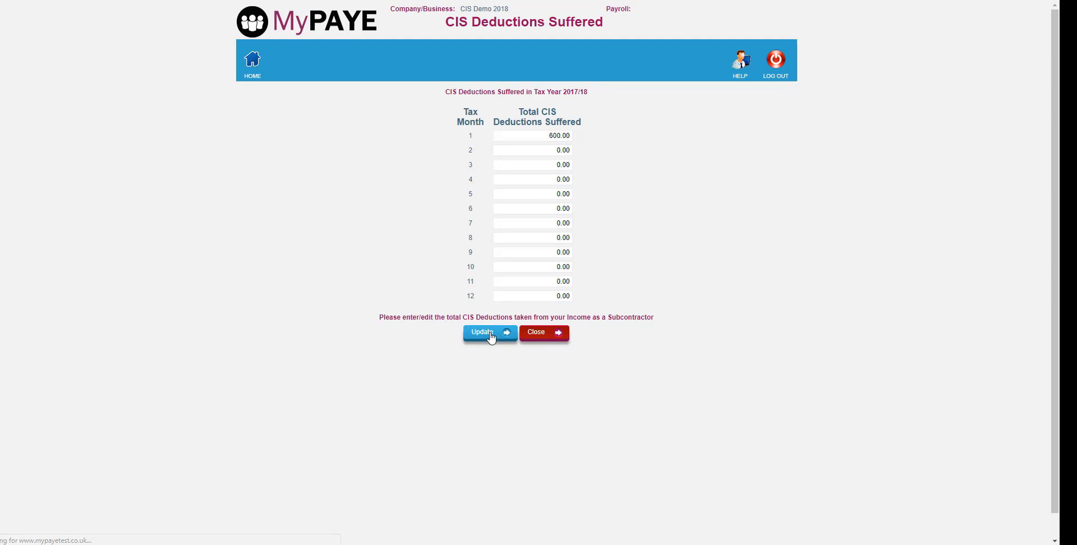
pyautogui.click(545, 333)
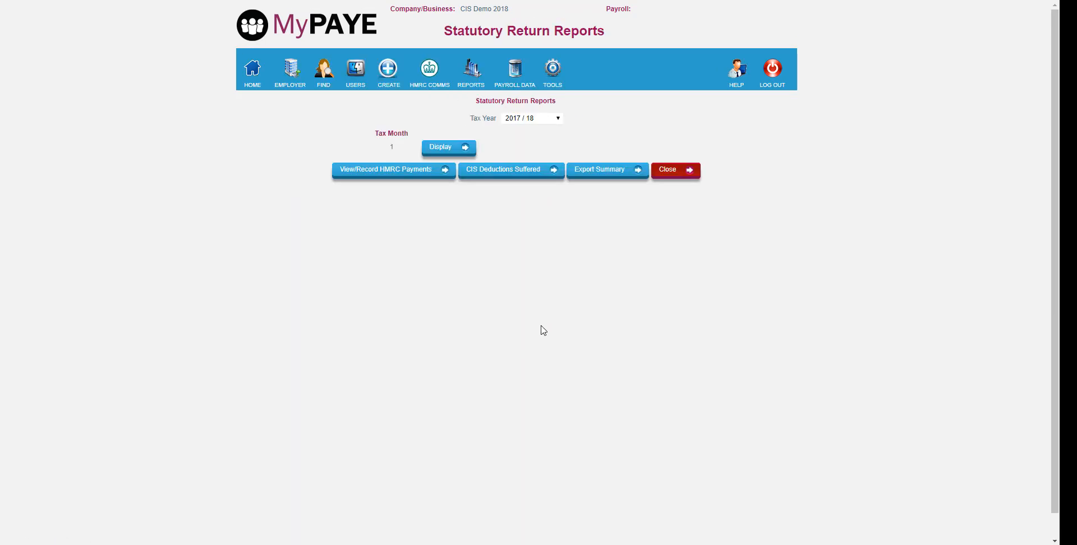
pyautogui.click(465, 154)
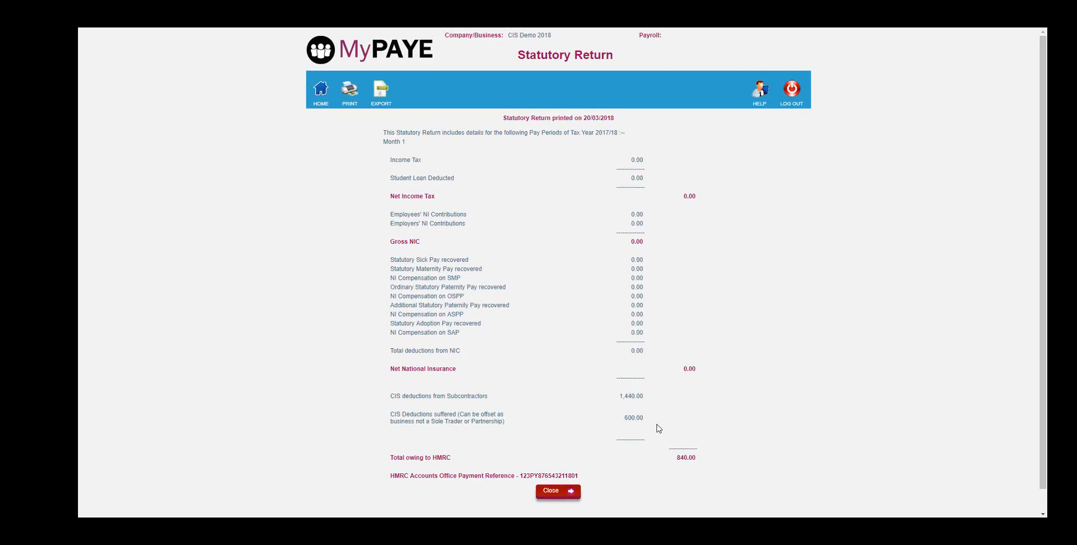
pyautogui.click(558, 491)
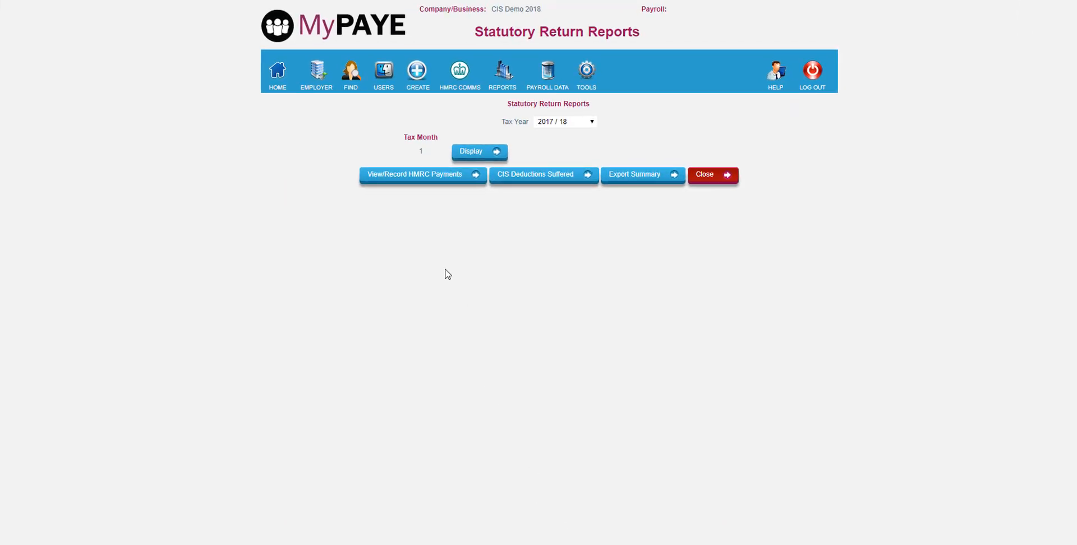
# - Create an Employer Payment Summary for 2017/18 Month 1, answering No to the no-payment, inactivity and end-of-scheme questions
pyautogui.moveTo(460, 71)
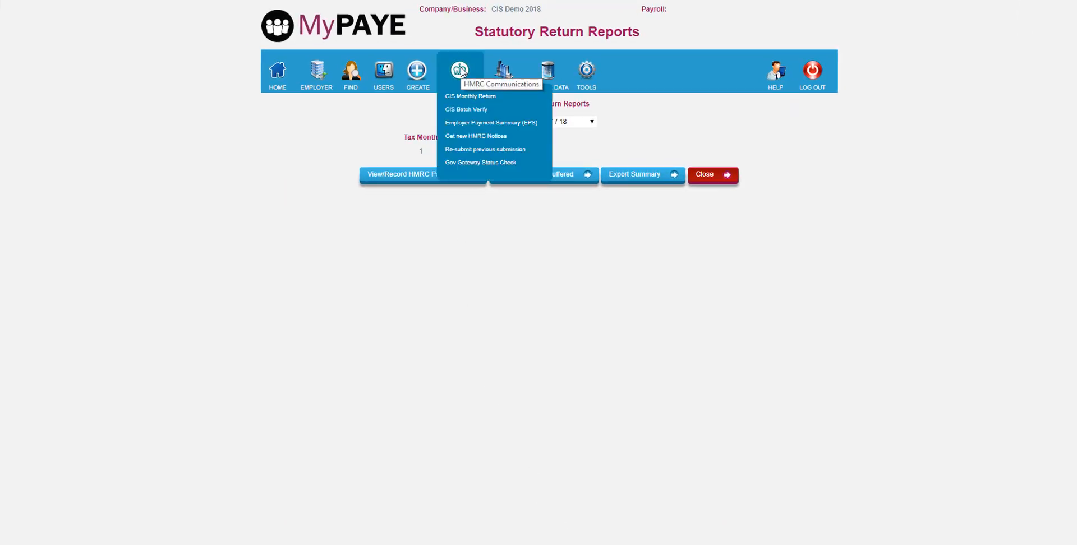
pyautogui.click(465, 123)
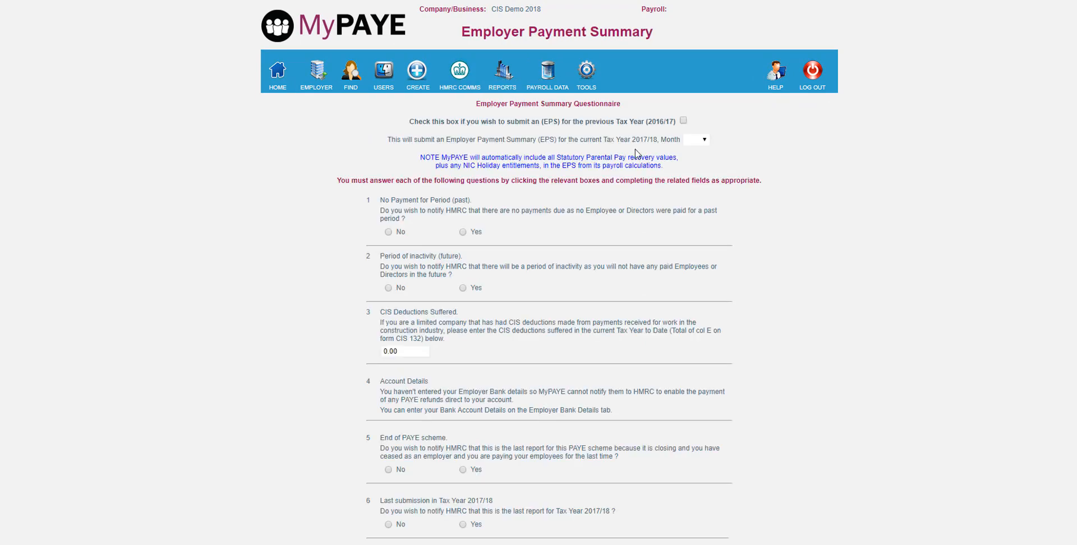
pyautogui.click(705, 140)
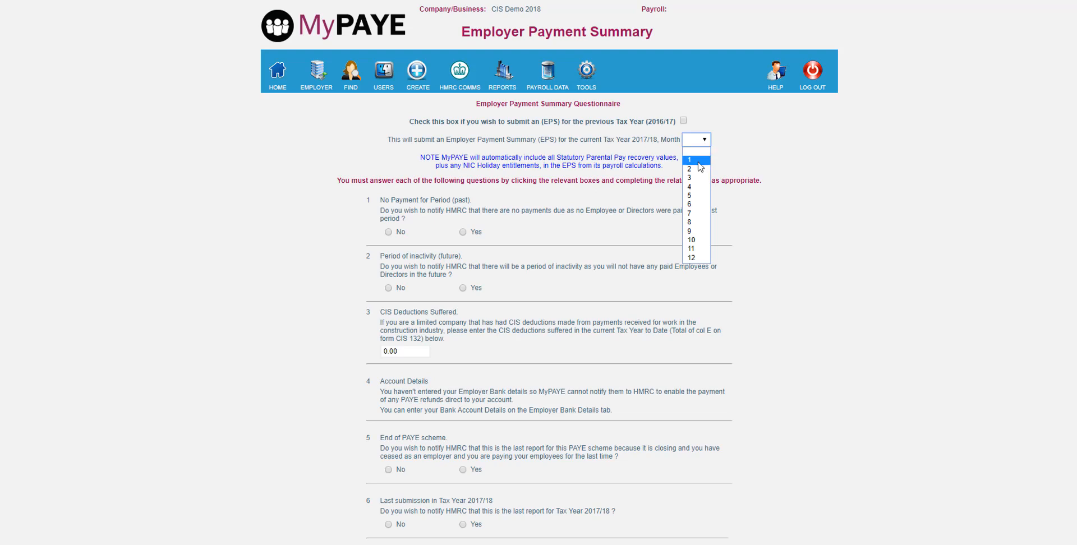
pyautogui.click(699, 161)
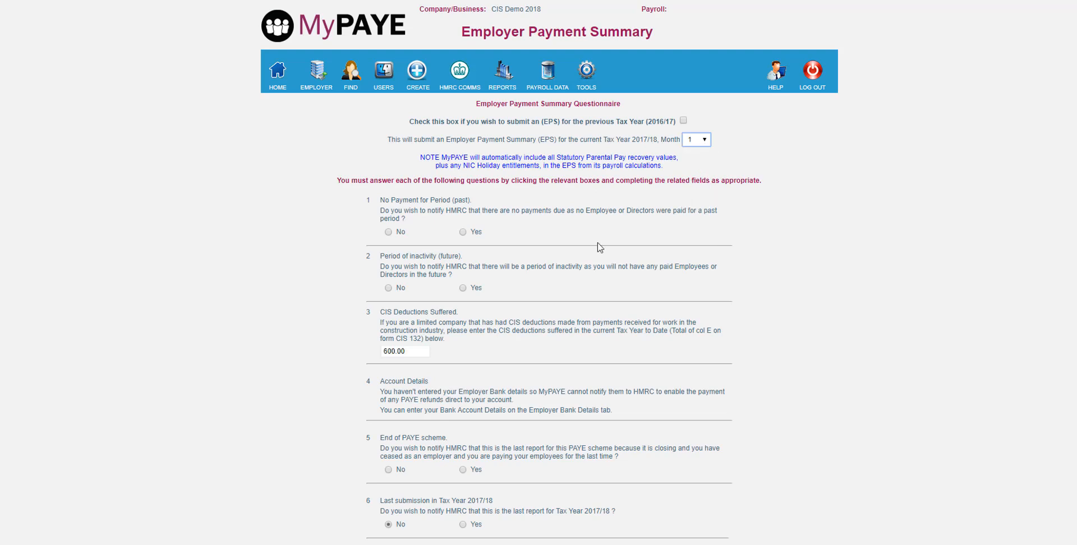
pyautogui.click(388, 232)
pyautogui.click(389, 288)
pyautogui.scroll(-1, 388, 336)
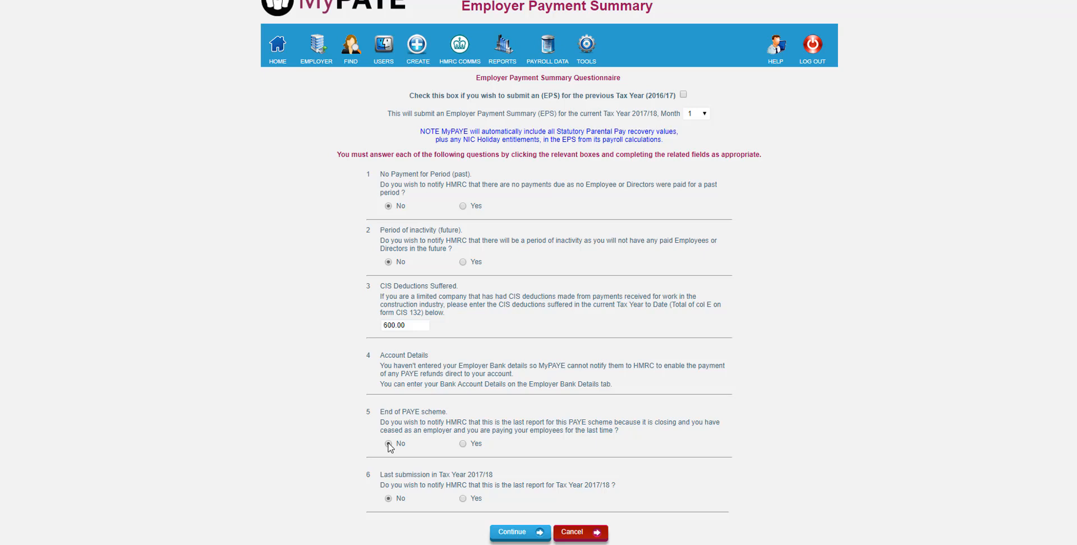
pyautogui.click(389, 443)
pyautogui.click(520, 532)
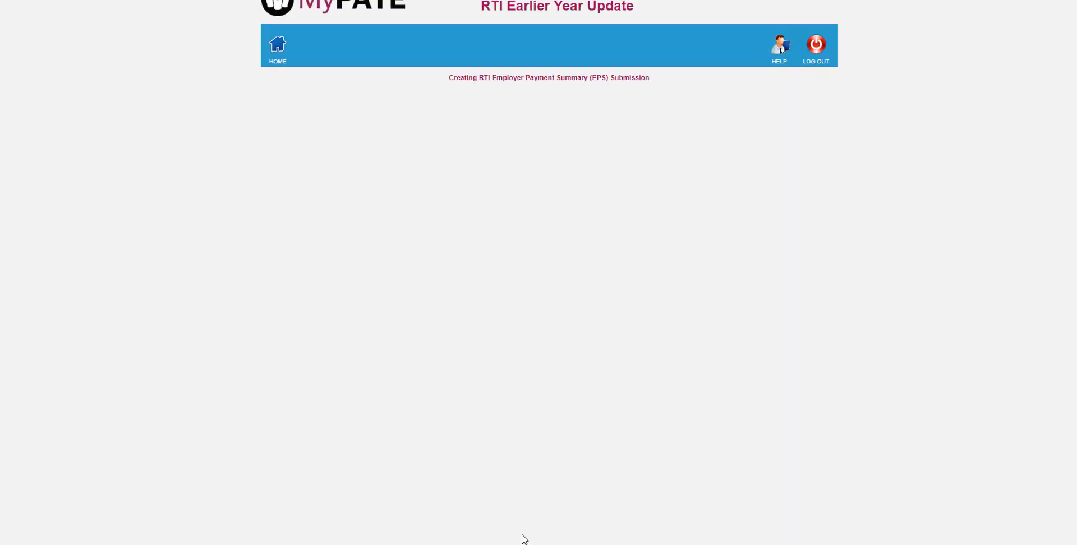